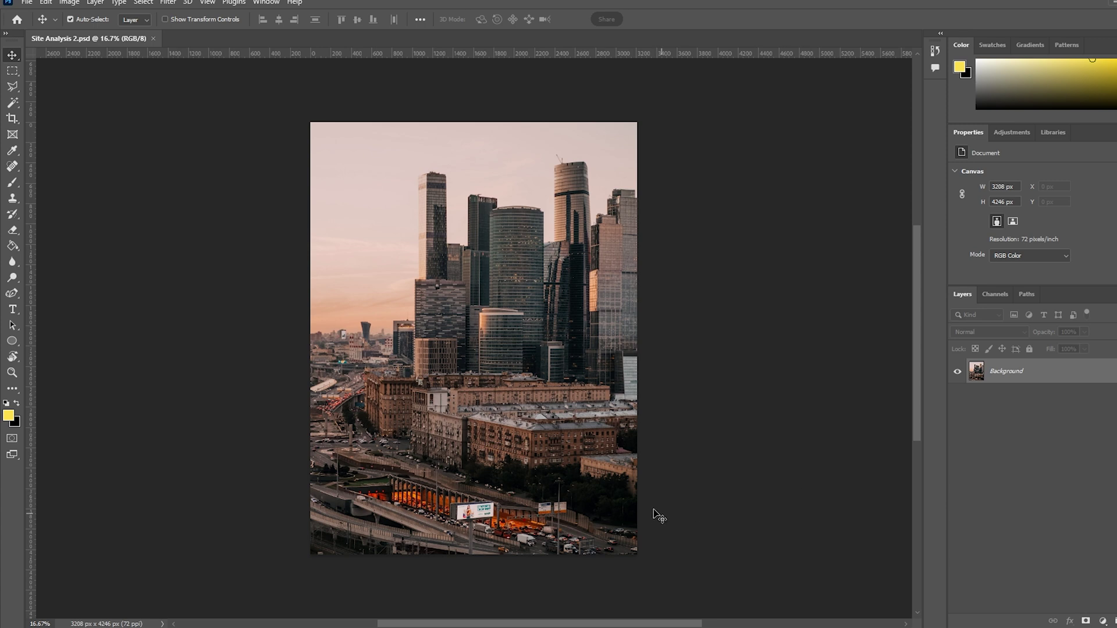
Add a Black & White adjustment layer above the Background and a black (000000) Solid Color fill layer on top
{"action": "left_click", "coordinate": [1102, 620]}
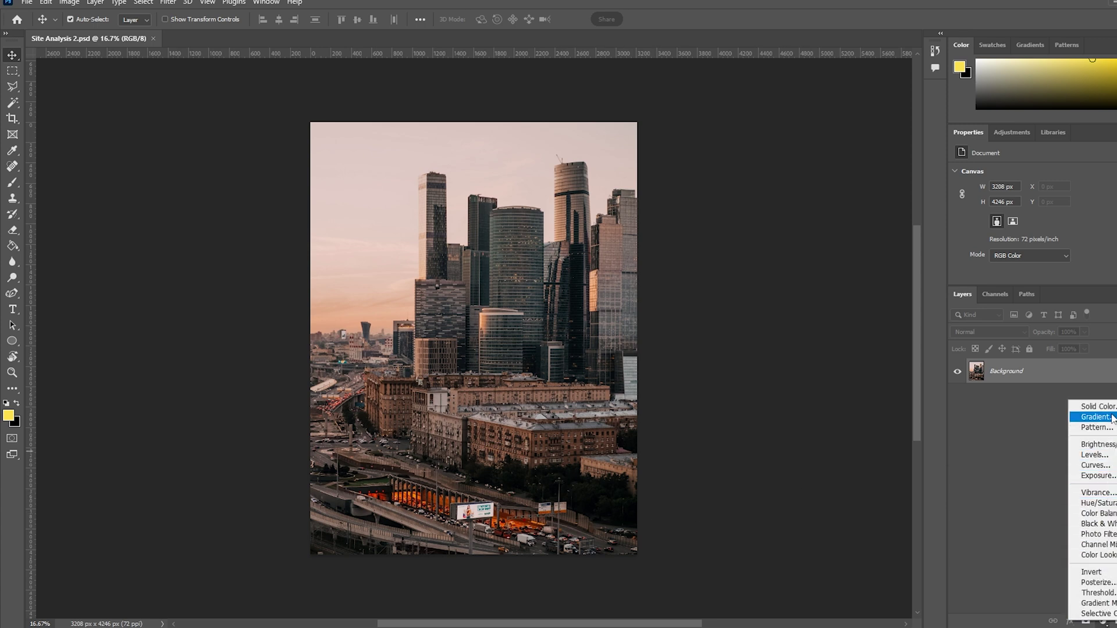
{"action": "left_click", "coordinate": [1097, 523]}
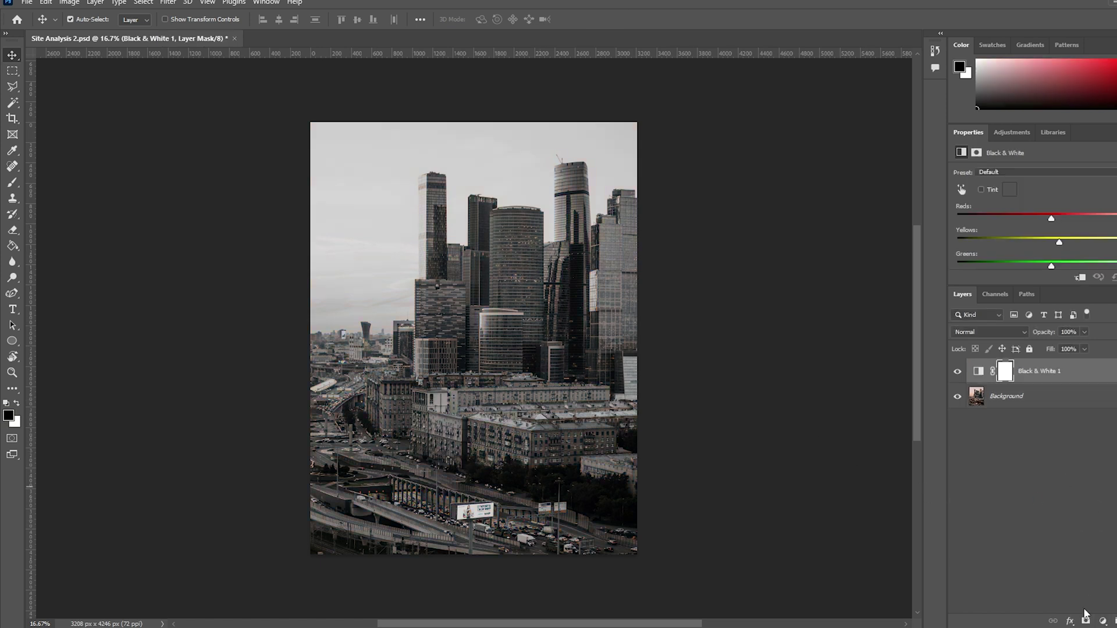
{"action": "left_click", "coordinate": [1102, 621]}
{"action": "left_click", "coordinate": [1093, 405]}
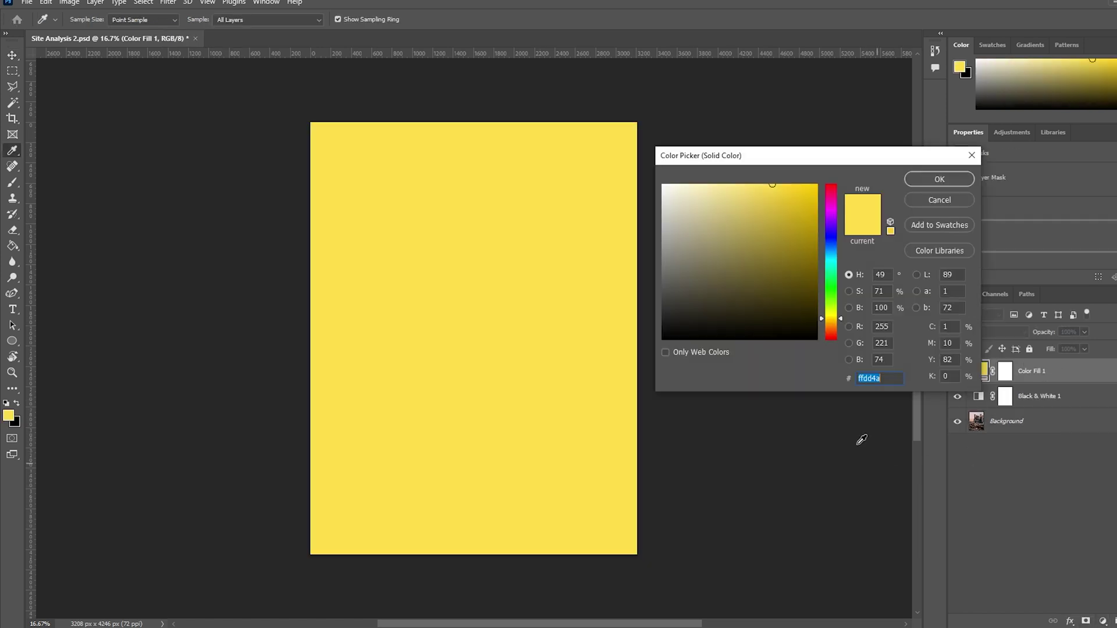
{"action": "left_click", "coordinate": [699, 333]}
{"action": "left_click_drag", "start_coordinate": [699, 333], "coordinate": [651, 343]}
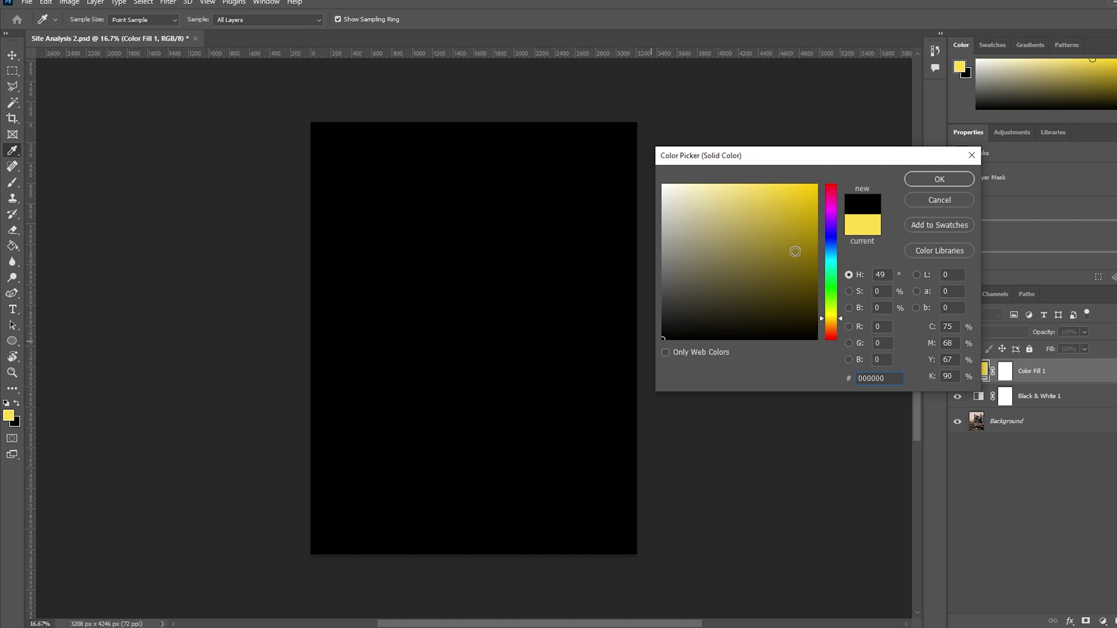
{"action": "left_click", "coordinate": [918, 180]}
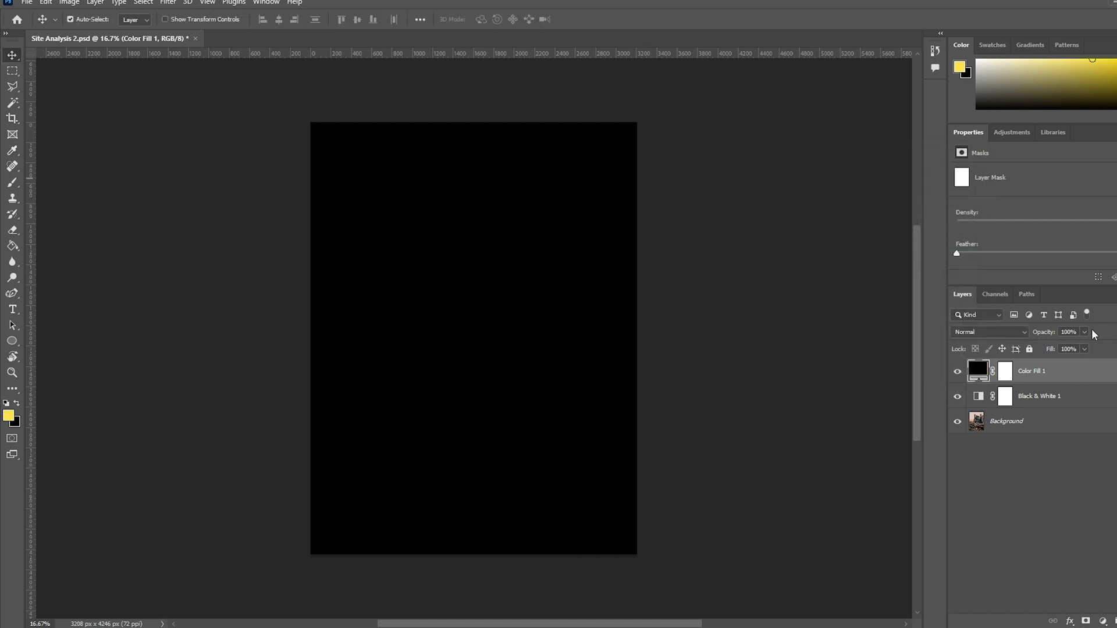
Try several blending modes on the black color fill layer and settle on Soft Light
{"action": "left_click", "coordinate": [1007, 334]}
{"action": "left_click", "coordinate": [997, 373]}
{"action": "left_click", "coordinate": [982, 336]}
{"action": "scroll", "coordinate": [983, 340], "scroll_direction": "up", "scroll_amount": 5}
{"action": "left_click", "coordinate": [986, 368]}
{"action": "key", "text": "Down"}
{"action": "key", "text": "Down"}
{"action": "key", "text": "Down"}
{"action": "key", "text": "Down"}
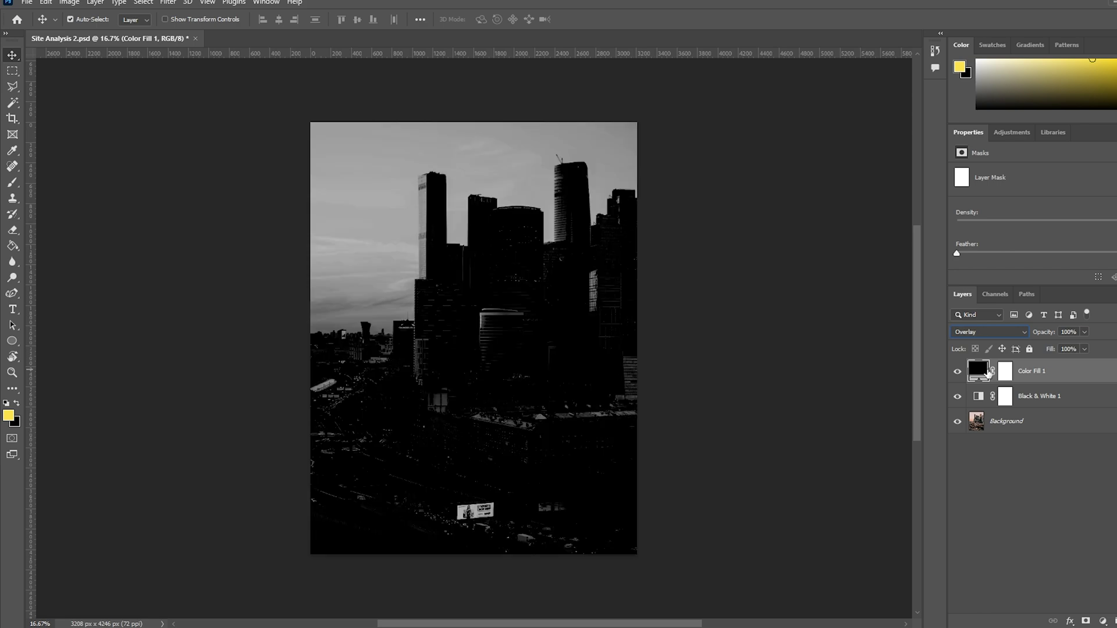
{"action": "key", "text": "Up"}
{"action": "key", "text": "Down"}
{"action": "key", "text": "Down"}
{"action": "key", "text": "Down"}
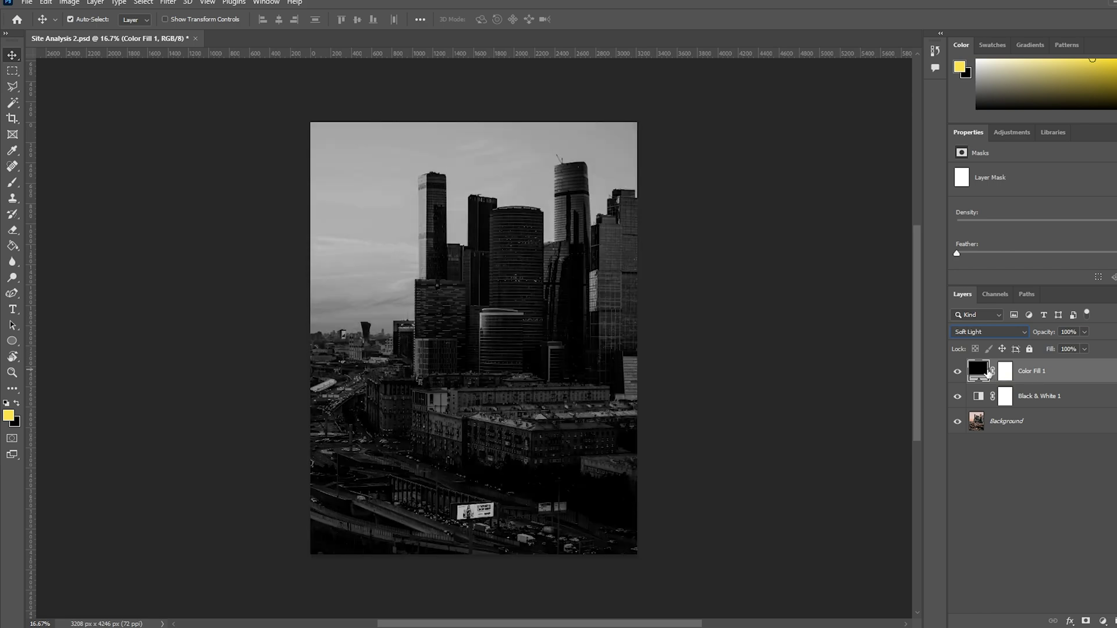
{"action": "left_click", "coordinate": [989, 332]}
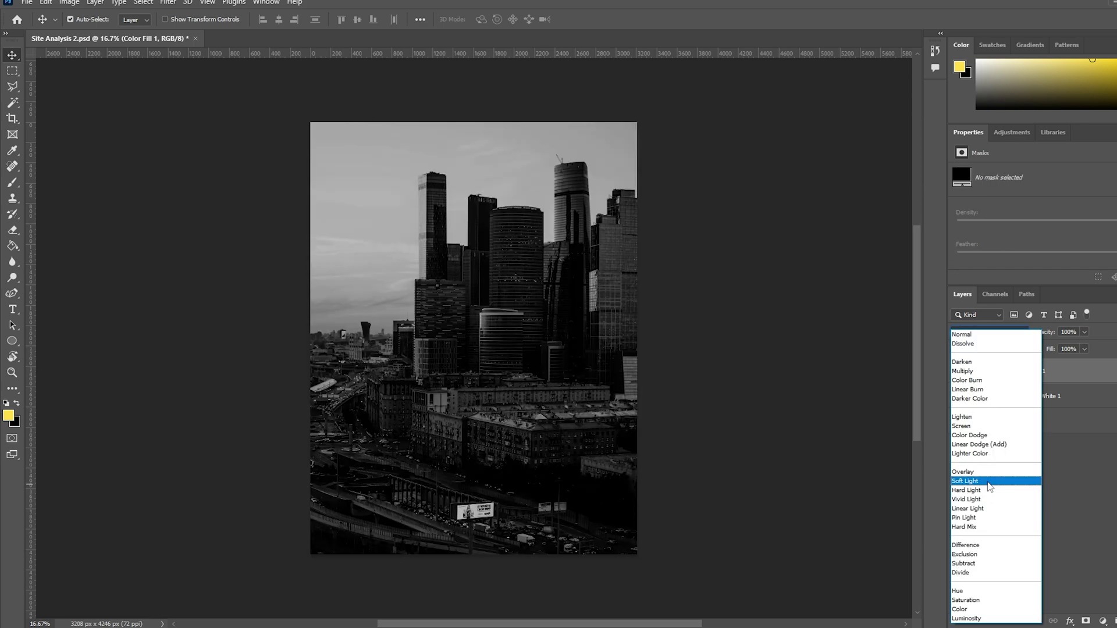
{"action": "left_click", "coordinate": [989, 481]}
Reduce the black color fill layer's opacity to 47% and deselect it
{"action": "left_click", "coordinate": [1084, 332]}
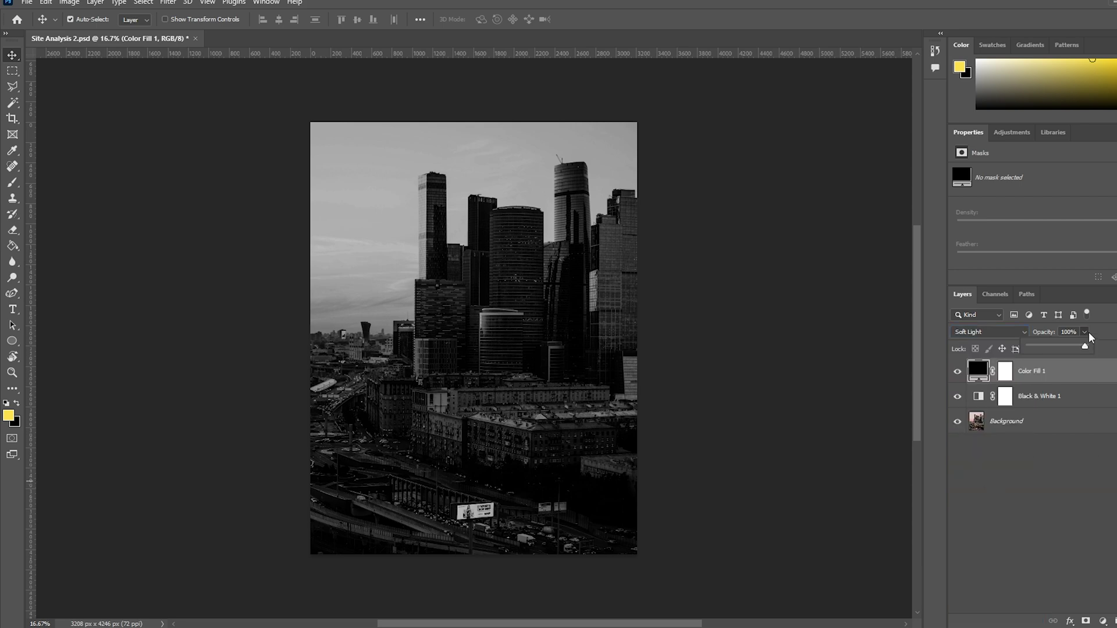
{"action": "left_click_drag", "start_coordinate": [1085, 346], "coordinate": [1057, 350]}
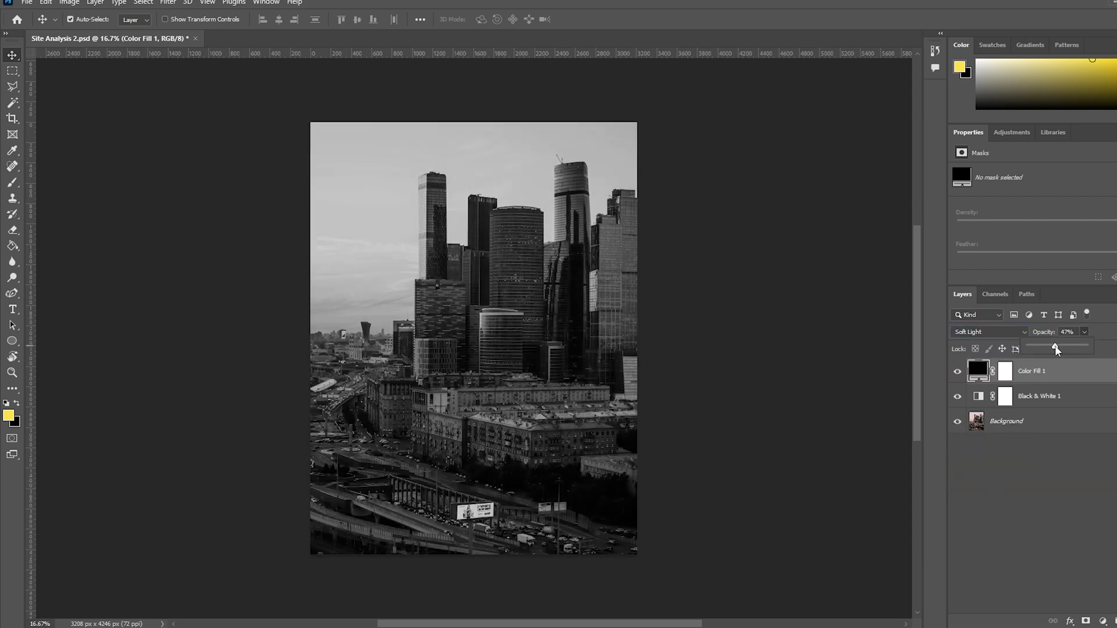
{"action": "left_click", "coordinate": [629, 410]}
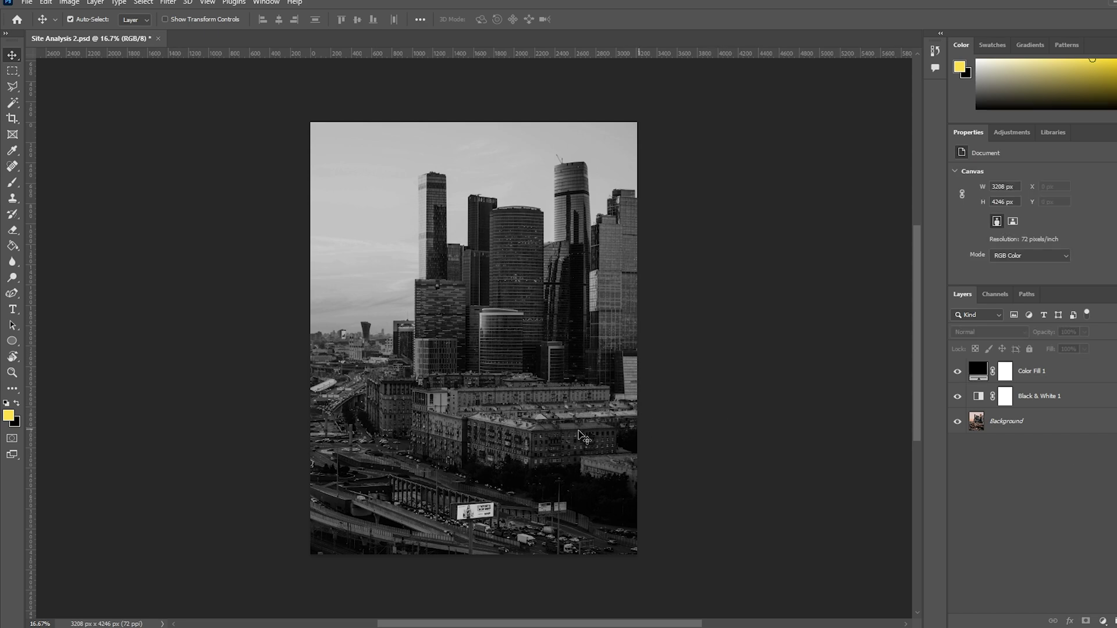
Switch to the Coolors website and examine the trending color palettes for an accent color
{"action": "scroll", "coordinate": [395, 535], "scroll_direction": "up", "scroll_amount": 5}
{"action": "scroll", "coordinate": [397, 456], "scroll_direction": "down", "scroll_amount": 3}
{"action": "scroll", "coordinate": [551, 234], "scroll_direction": "up", "scroll_amount": 4}
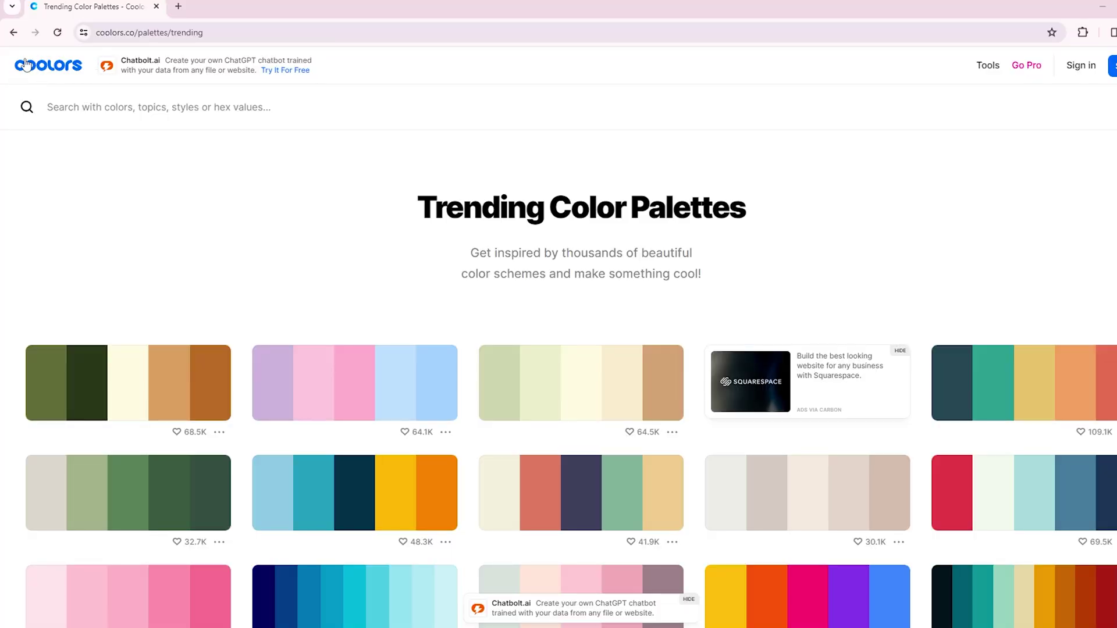
{"action": "scroll", "coordinate": [396, 240], "scroll_direction": "down", "scroll_amount": 3}
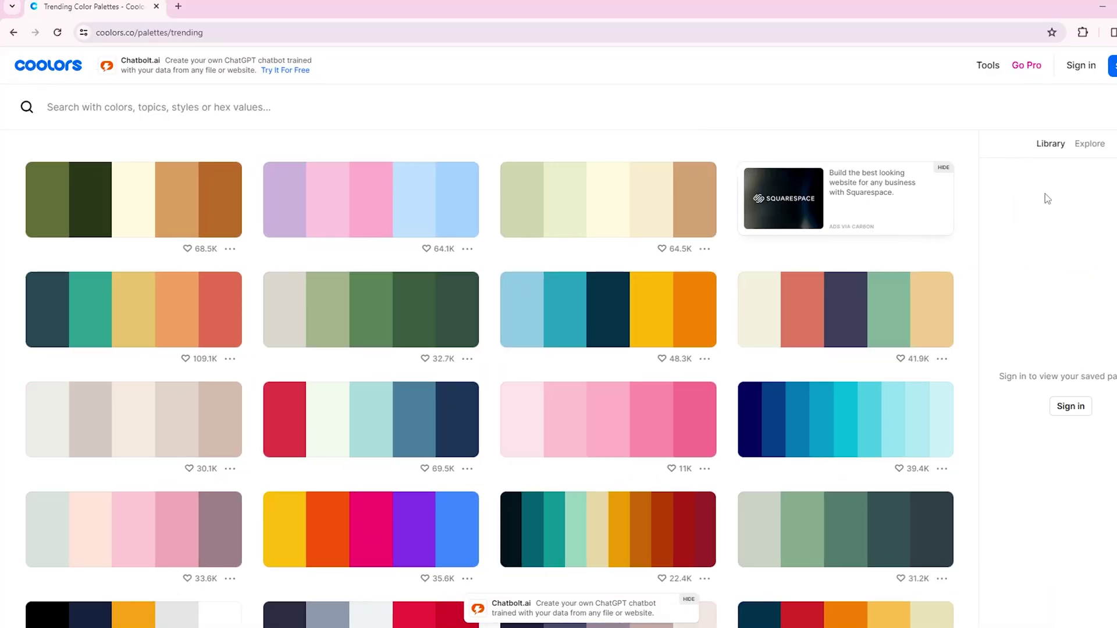
{"action": "left_click", "coordinate": [1088, 144]}
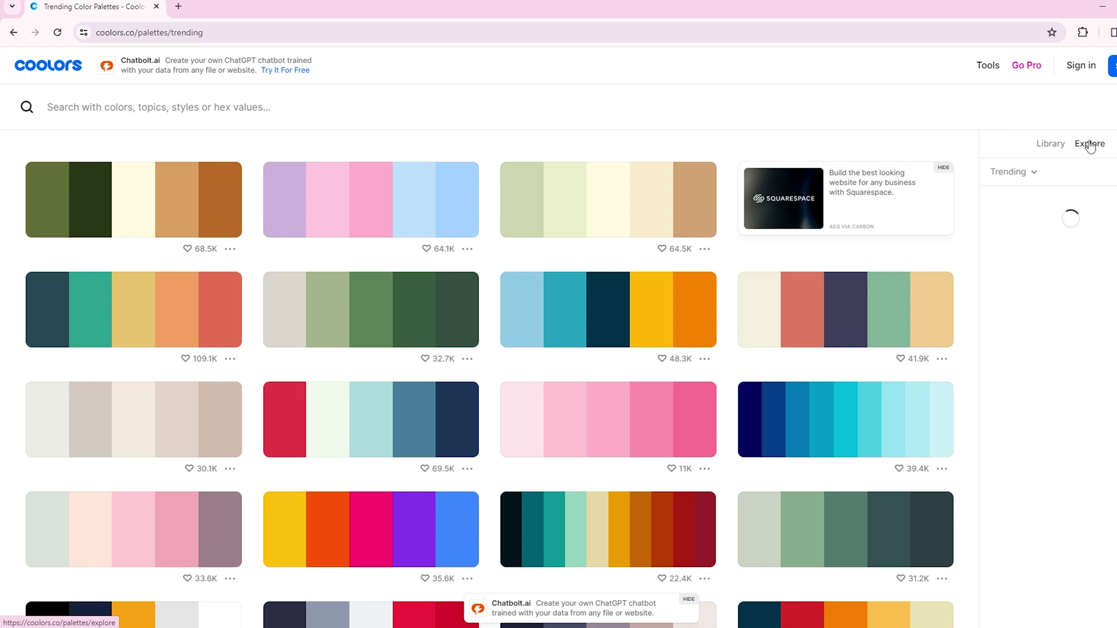
{"action": "scroll", "coordinate": [1074, 388], "scroll_direction": "down", "scroll_amount": 3}
{"action": "scroll", "coordinate": [556, 284], "scroll_direction": "up", "scroll_amount": 3}
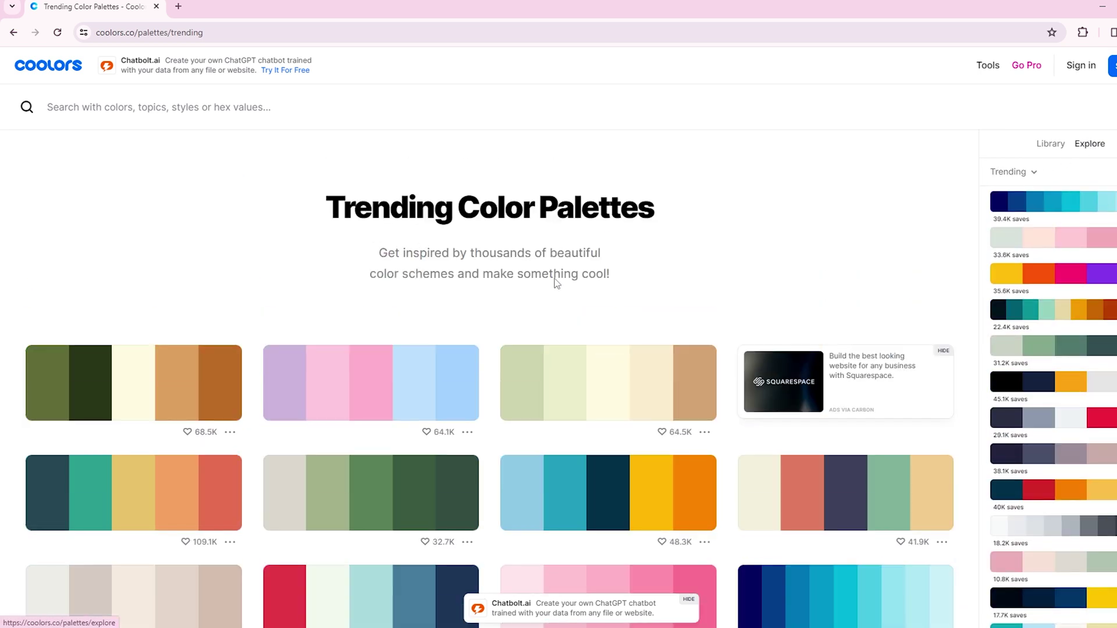
{"action": "left_click", "coordinate": [219, 115]}
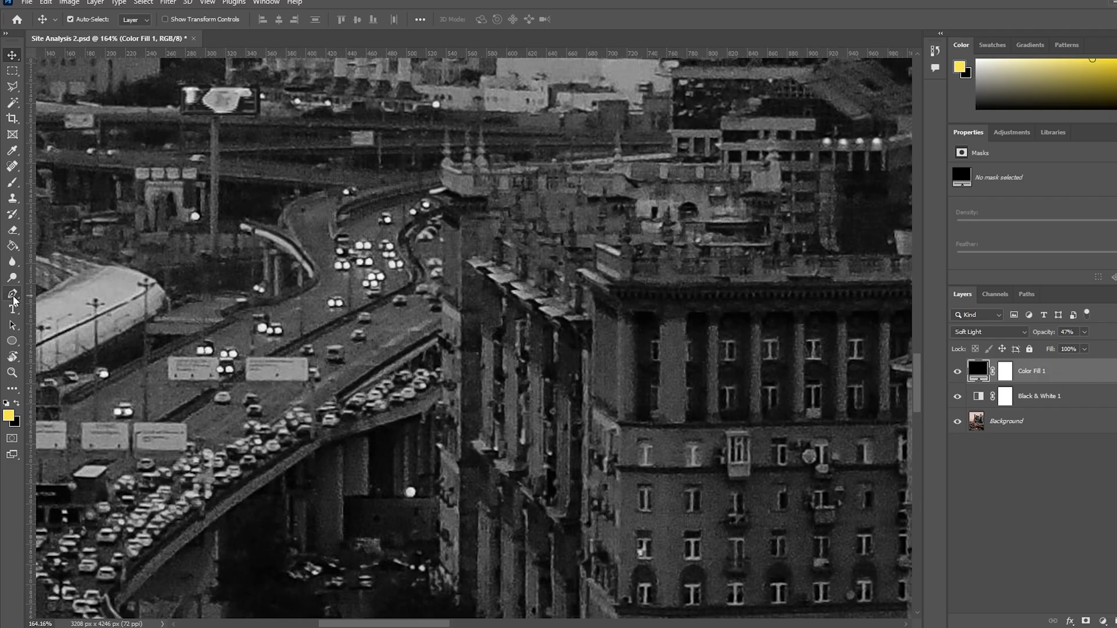
Activate the Pen tool in Shape mode and set its stroke color to d80032
{"action": "left_click", "coordinate": [13, 296]}
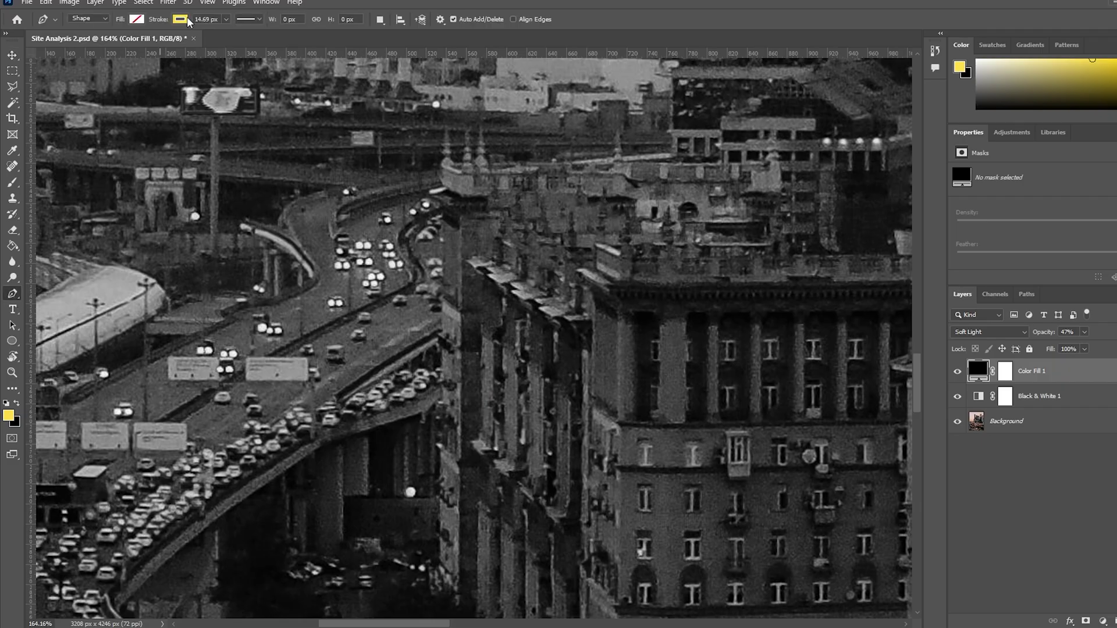
{"action": "left_click", "coordinate": [185, 19]}
{"action": "left_click", "coordinate": [255, 43]}
{"action": "type", "text": "d80032"}
{"action": "left_click", "coordinate": [935, 180]}
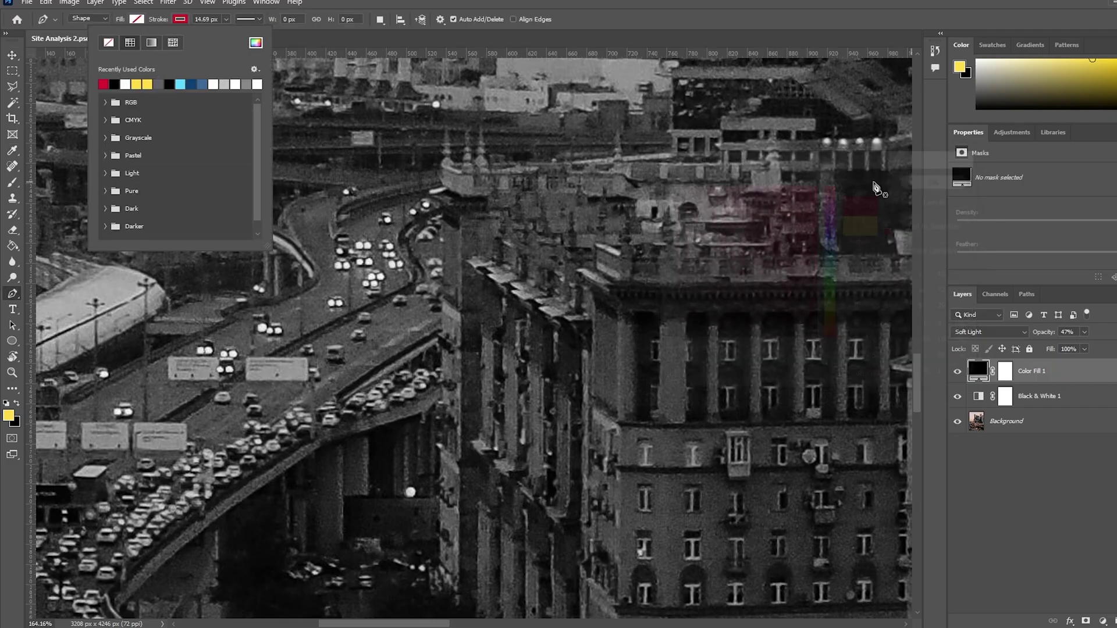
{"action": "left_click", "coordinate": [327, 46]}
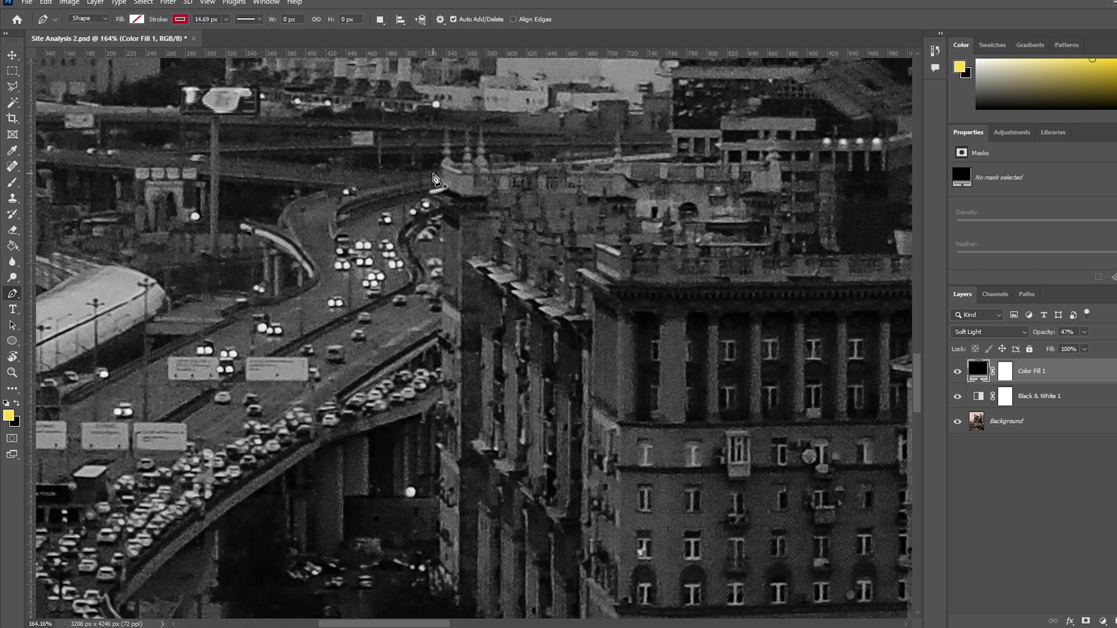
Start the road outline with a curved segment at the highway's far end and thin its stroke to 4.43 px
{"action": "left_click", "coordinate": [432, 173]}
{"action": "left_click_drag", "start_coordinate": [302, 246], "coordinate": [319, 276]}
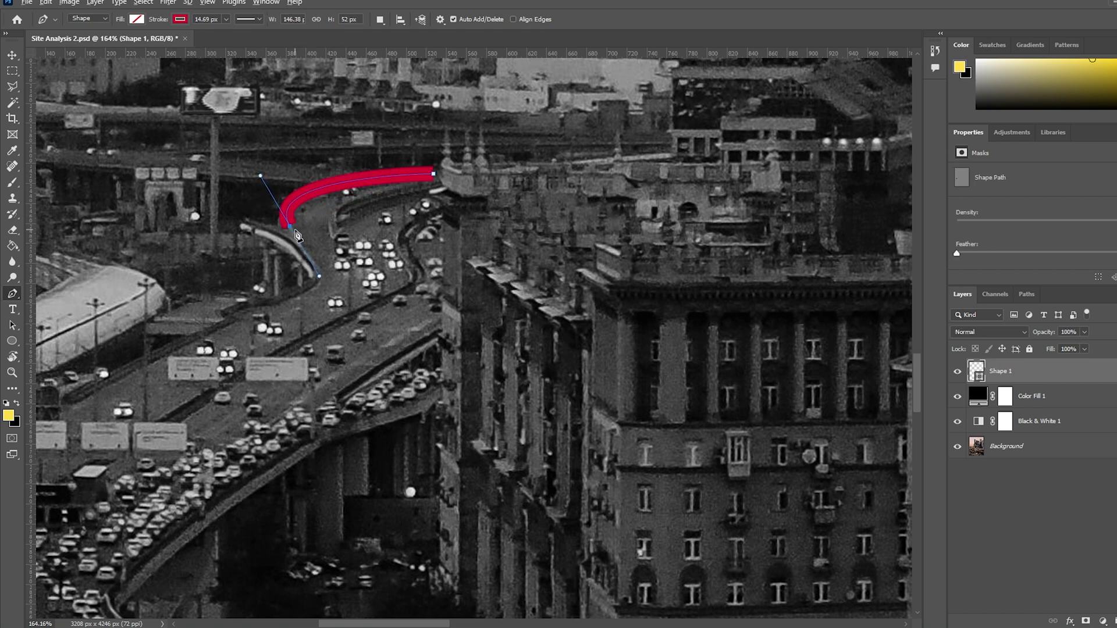
{"action": "left_click", "coordinate": [225, 19]}
{"action": "left_click_drag", "start_coordinate": [224, 33], "coordinate": [215, 33]}
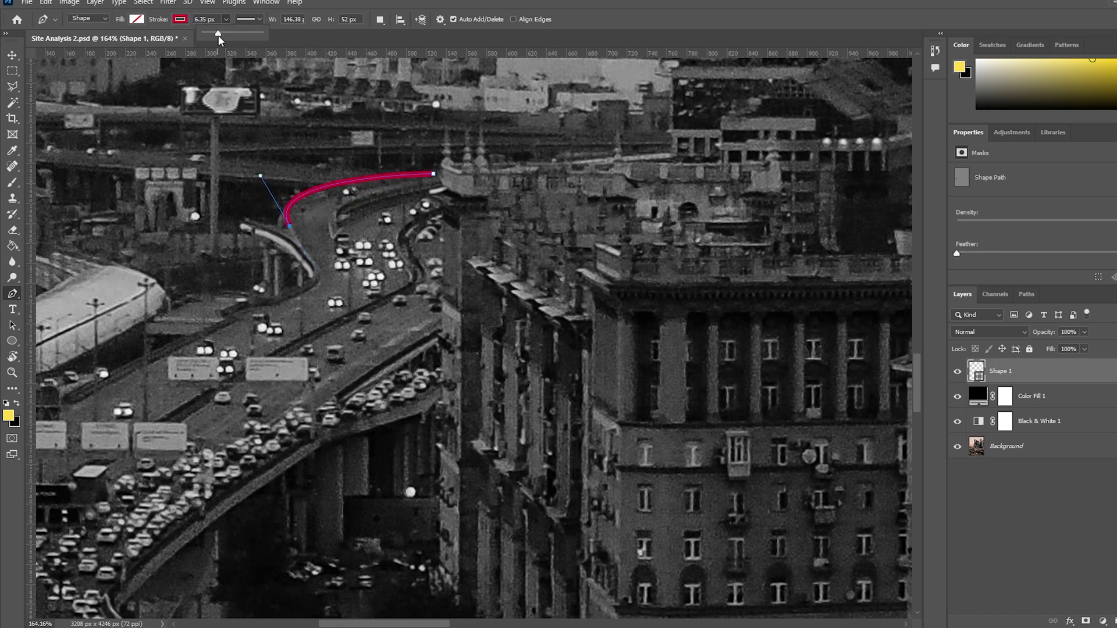
Trace the outline down the highway's outer edge to the photo's left border and along the top of the plaza
{"action": "left_click_drag", "start_coordinate": [314, 271], "coordinate": [310, 282]}
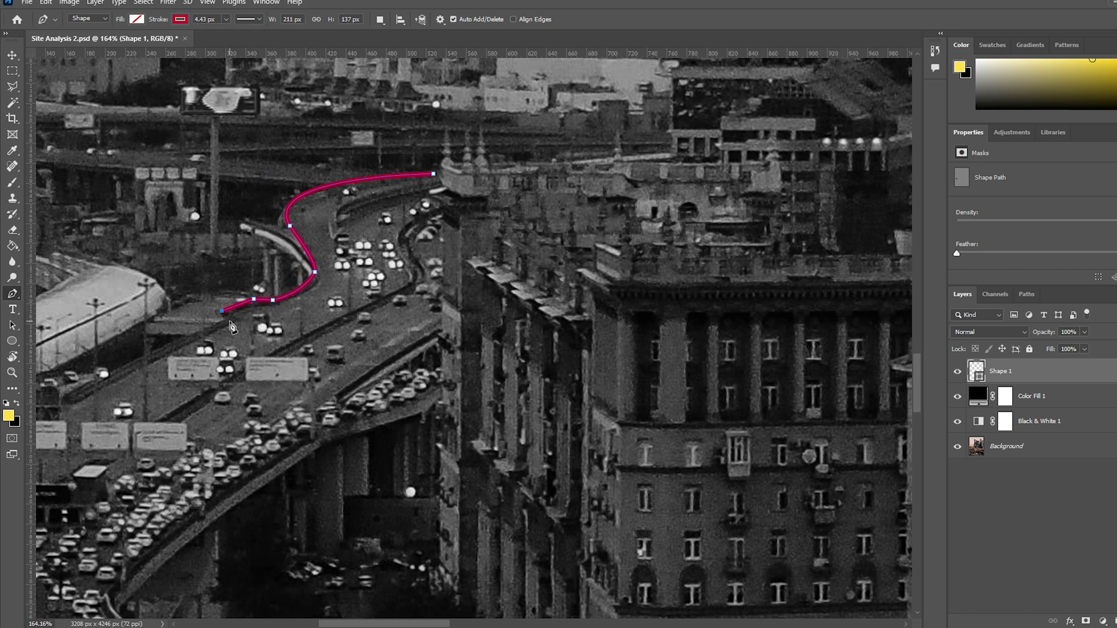
{"action": "left_click", "coordinate": [230, 321]}
{"action": "scroll", "coordinate": [497, 284], "scroll_direction": "down", "scroll_amount": 5}
{"action": "scroll", "coordinate": [245, 394], "scroll_direction": "up", "scroll_amount": 4}
{"action": "left_click", "coordinate": [123, 386]}
{"action": "scroll", "coordinate": [323, 291], "scroll_direction": "down", "scroll_amount": 3}
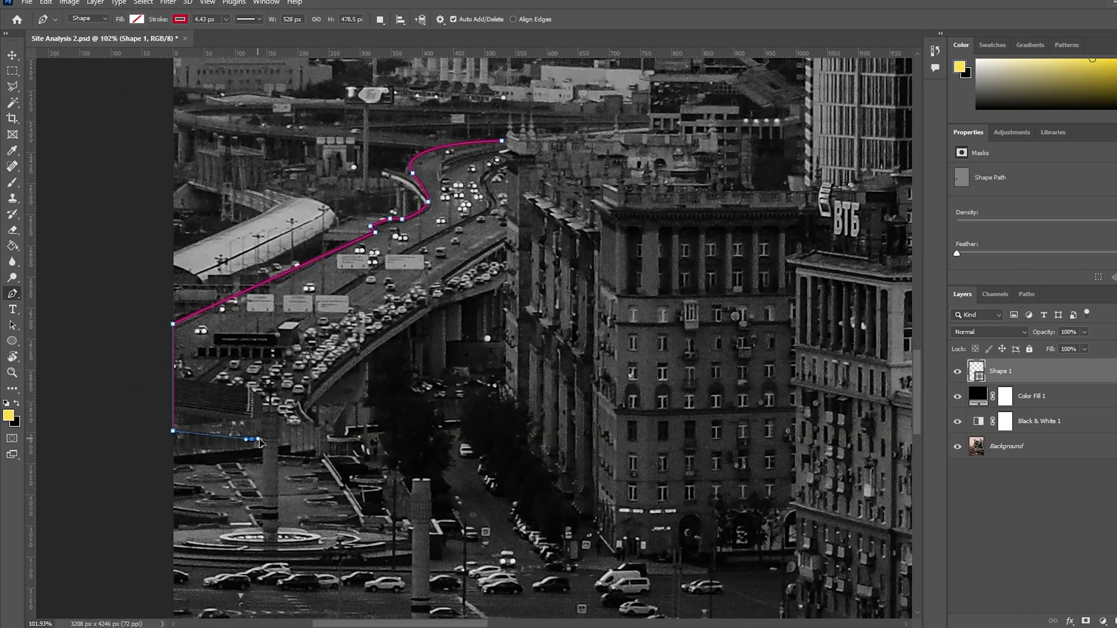
{"action": "left_click_drag", "start_coordinate": [258, 439], "coordinate": [259, 439]}
{"action": "scroll", "coordinate": [273, 445], "scroll_direction": "down", "scroll_amount": 6}
{"action": "scroll", "coordinate": [295, 388], "scroll_direction": "up", "scroll_amount": 4}
{"action": "left_click", "coordinate": [295, 388]}
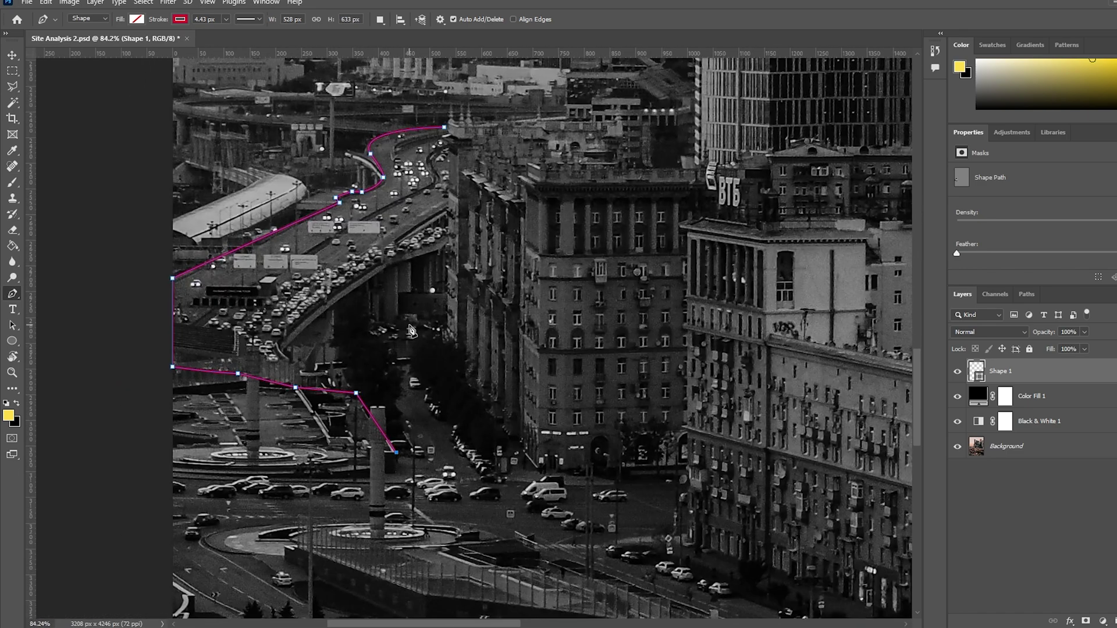
Continue the outline around the plaza's corner and along the lower road toward the photo's right border
{"action": "left_click", "coordinate": [396, 473]}
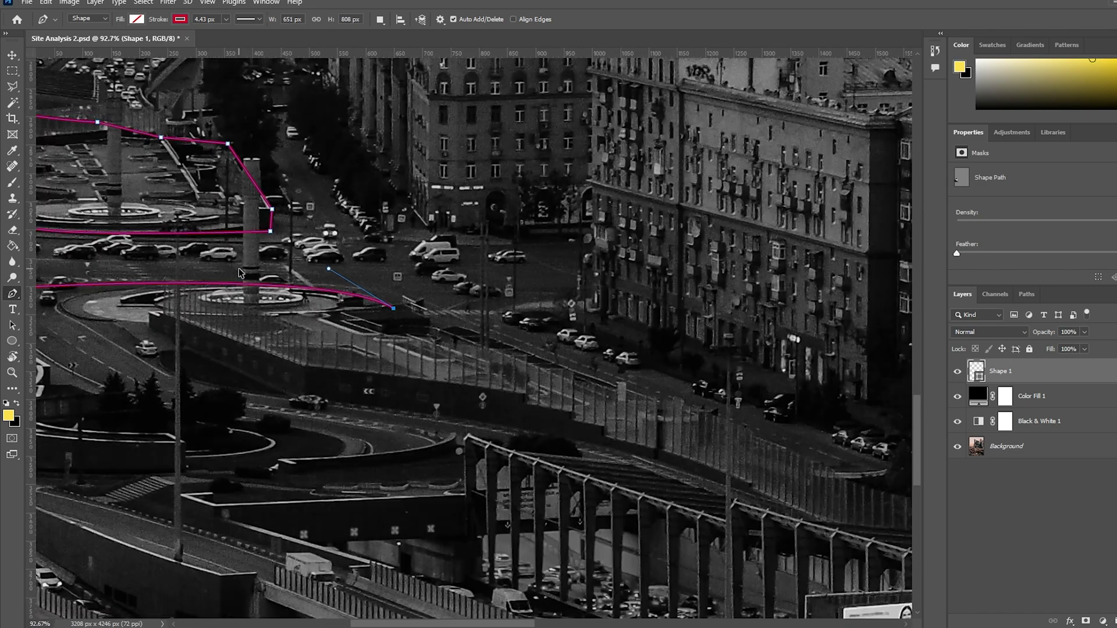
{"action": "left_click_drag", "start_coordinate": [386, 389], "coordinate": [175, 261]}
{"action": "scroll", "coordinate": [175, 261], "scroll_direction": "up", "scroll_amount": 2}
{"action": "left_click", "coordinate": [312, 309]}
{"action": "left_click", "coordinate": [385, 321]}
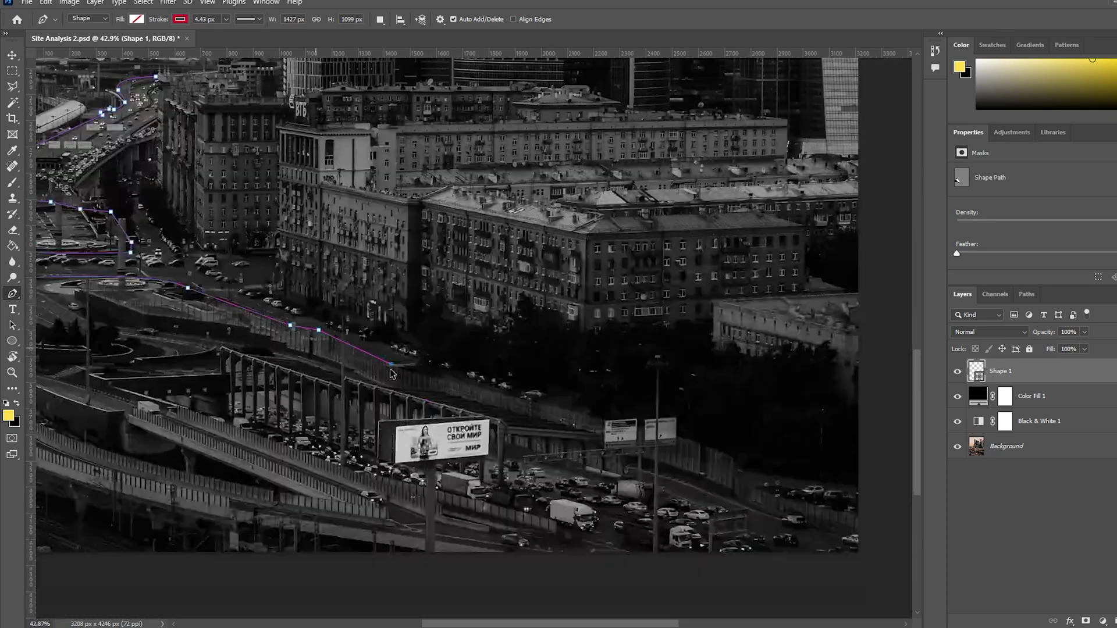
{"action": "scroll", "coordinate": [521, 400], "scroll_direction": "up", "scroll_amount": 2}
{"action": "left_click", "coordinate": [447, 380]}
{"action": "left_click", "coordinate": [605, 420]}
{"action": "left_click", "coordinate": [636, 419]}
Trace the outline back up the viaduct's inner edge and along the building corner to the starting point
{"action": "left_click", "coordinate": [392, 255]}
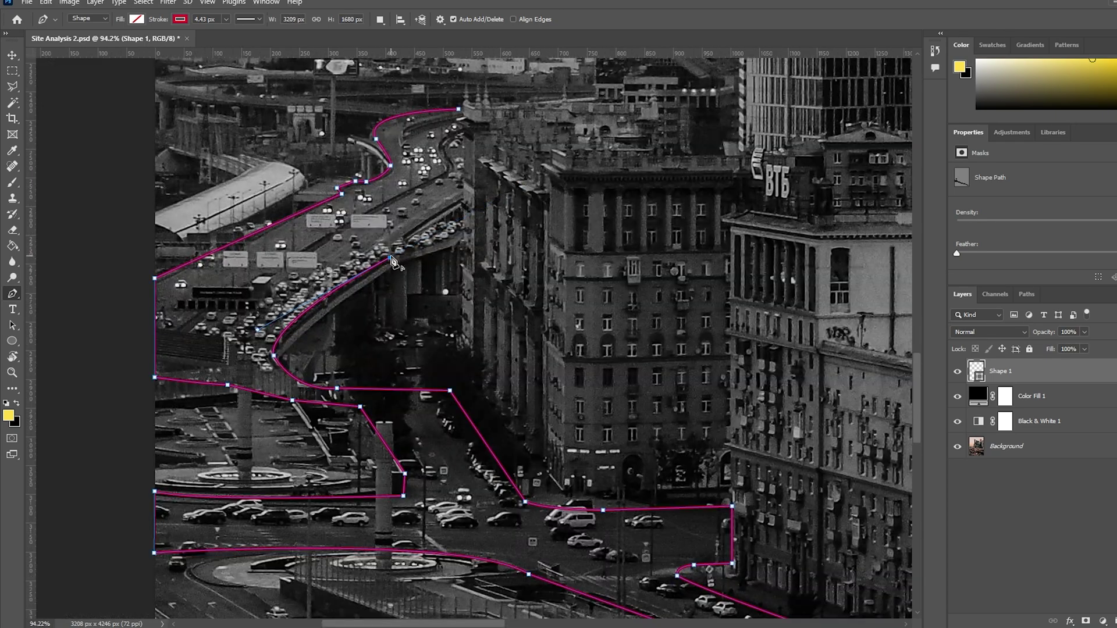
{"action": "left_click", "coordinate": [455, 239]}
{"action": "scroll", "coordinate": [454, 244], "scroll_direction": "up", "scroll_amount": 1}
{"action": "scroll", "coordinate": [463, 378], "scroll_direction": "up", "scroll_amount": 5}
{"action": "left_click", "coordinate": [462, 380]}
{"action": "left_click", "coordinate": [464, 316]}
{"action": "left_click", "coordinate": [456, 291]}
{"action": "left_click", "coordinate": [467, 109]}
{"action": "scroll", "coordinate": [468, 214], "scroll_direction": "up", "scroll_amount": 3}
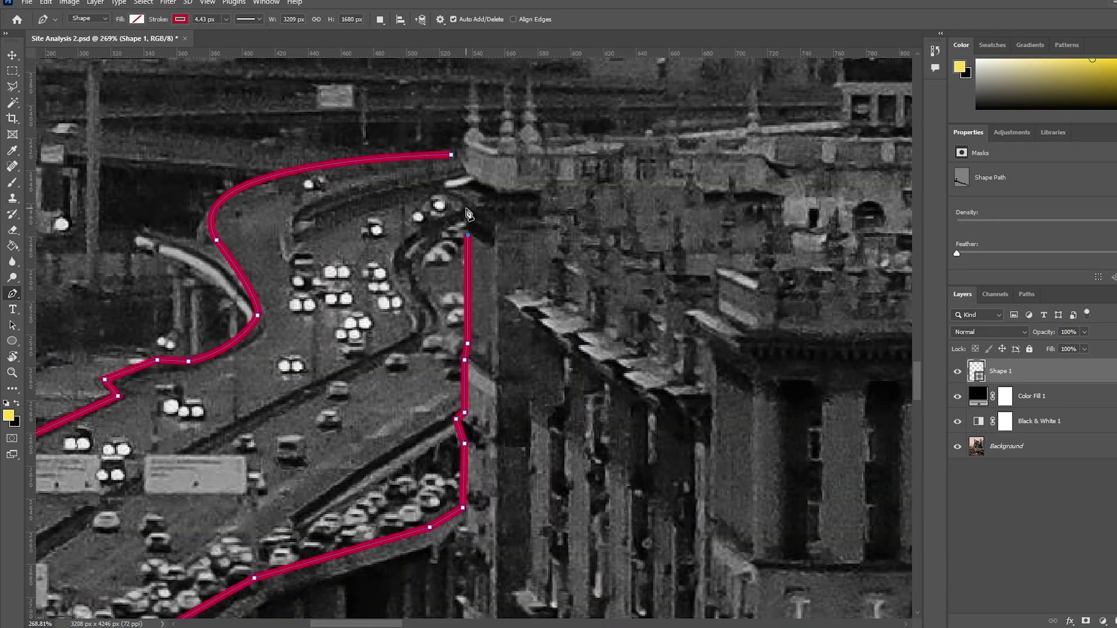
Rename the road shape layer as Outline
{"action": "double_click", "coordinate": [1006, 371]}
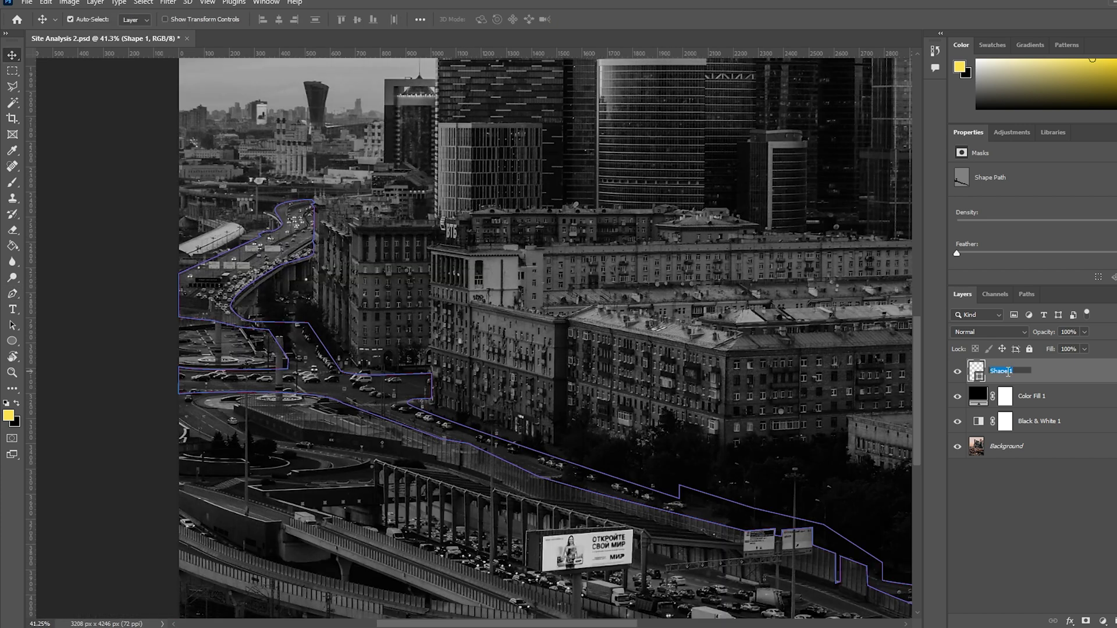
{"action": "type", "text": "Outline"}
{"action": "key", "text": "Return"}
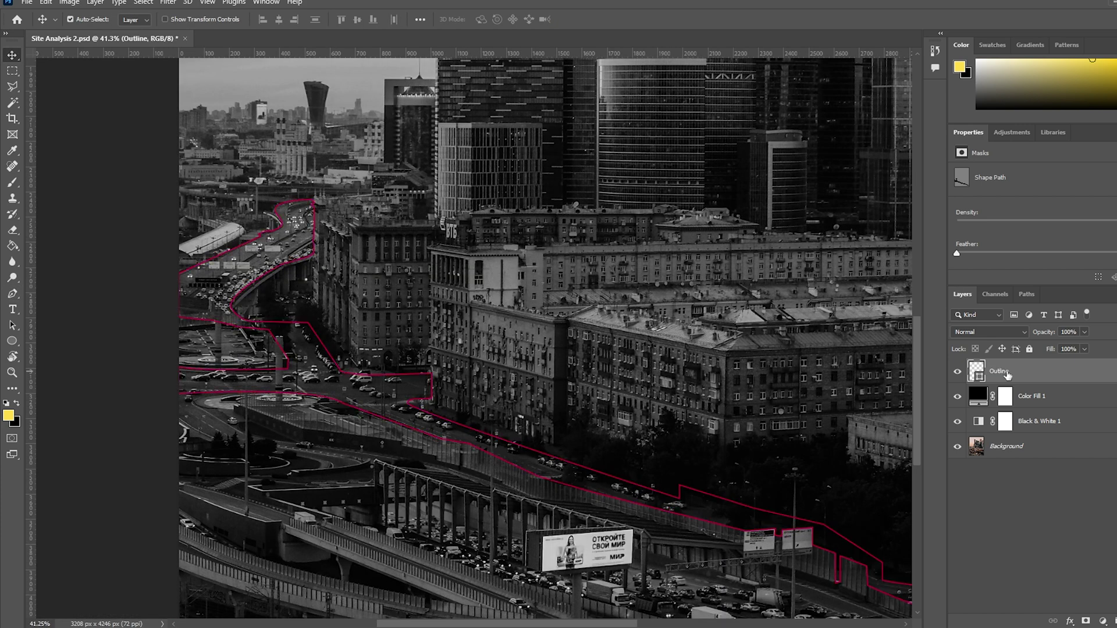
Duplicate the Outline layer, move the copy beneath it and rename the copy as Fill
{"action": "key", "text": "ctrl+j"}
{"action": "key", "text": "ctrl+bracketleft"}
{"action": "double_click", "coordinate": [1009, 398]}
{"action": "type", "text": "Fill"}
{"action": "key", "text": "Return"}
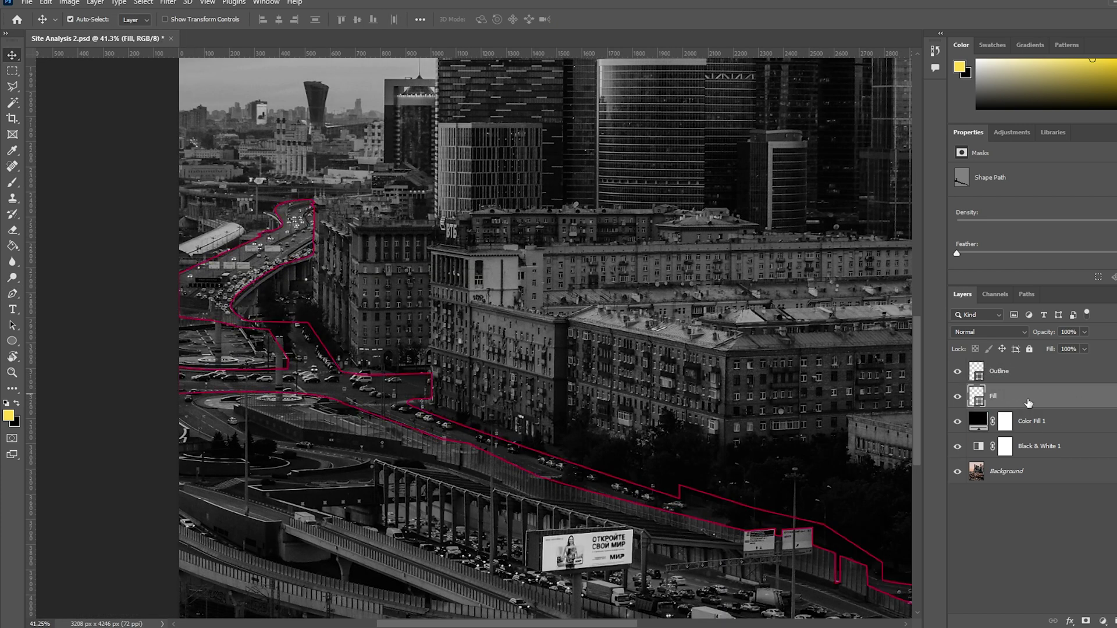
Give the Fill layer's shape the recently used crimson as its fill color and remove its stroke
{"action": "left_click", "coordinate": [13, 293]}
{"action": "left_click", "coordinate": [136, 19]}
{"action": "left_click", "coordinate": [62, 82]}
{"action": "left_click", "coordinate": [179, 19]}
{"action": "left_click", "coordinate": [109, 42]}
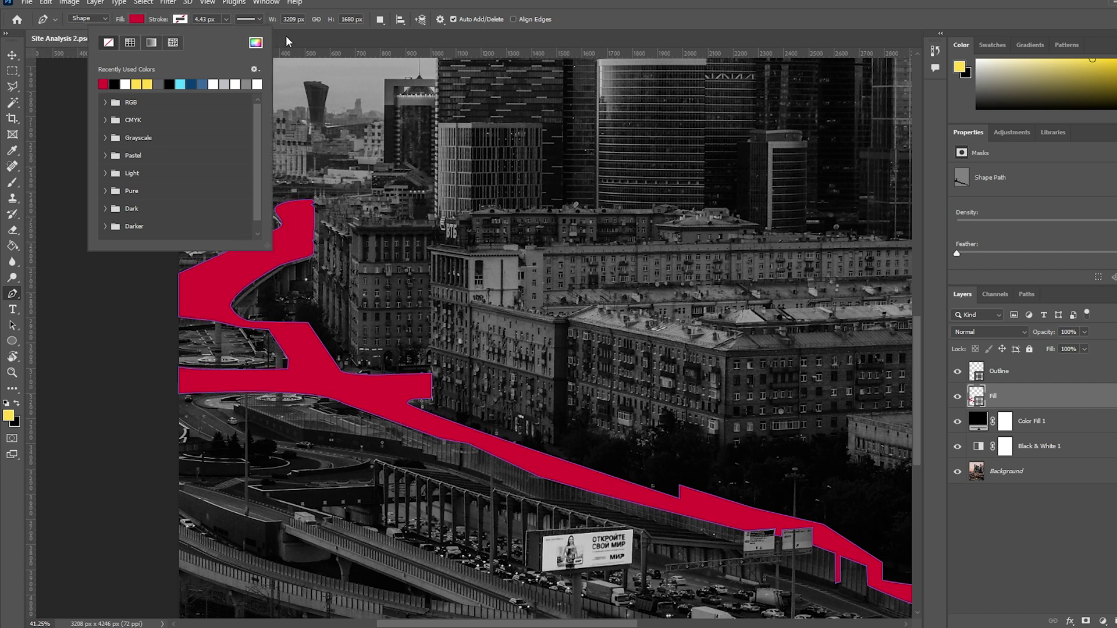
{"action": "left_click", "coordinate": [287, 39]}
Lower the Fill layer's opacity to 24%
{"action": "mouse_move", "coordinate": [1076, 347]}
{"action": "left_mouse_down"}
{"action": "mouse_move", "coordinate": [1052, 348]}
{"action": "mouse_move", "coordinate": [1073, 346]}
{"action": "left_mouse_up"}
{"action": "key", "text": "v"}
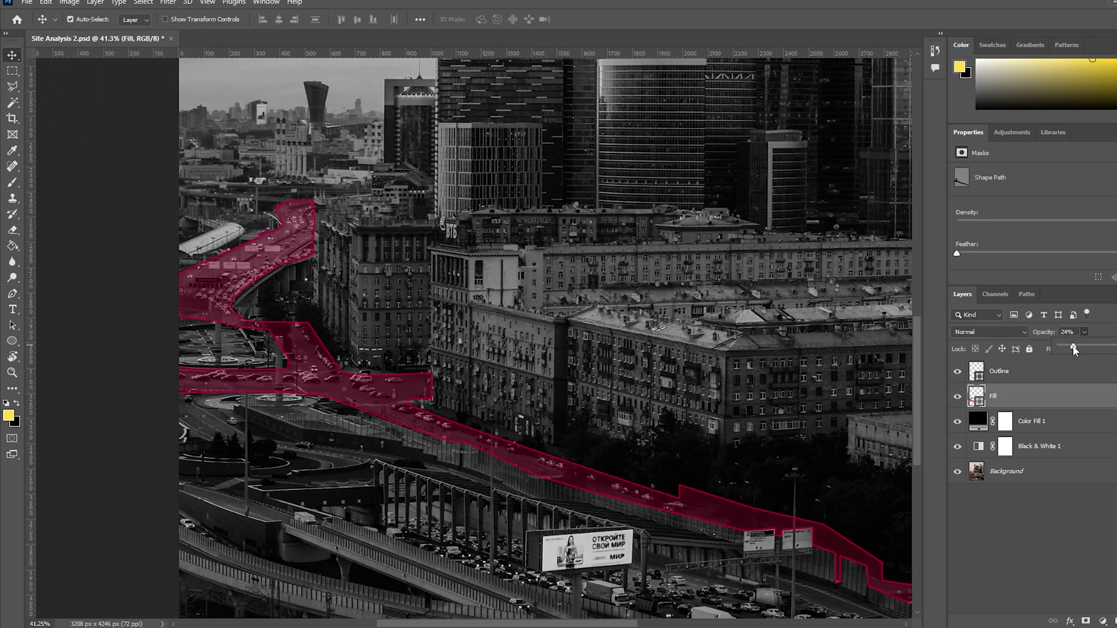
{"action": "left_click", "coordinate": [139, 296]}
{"action": "scroll", "coordinate": [148, 299], "scroll_direction": "down", "scroll_amount": 6}
{"action": "scroll", "coordinate": [786, 384], "scroll_direction": "down", "scroll_amount": 2}
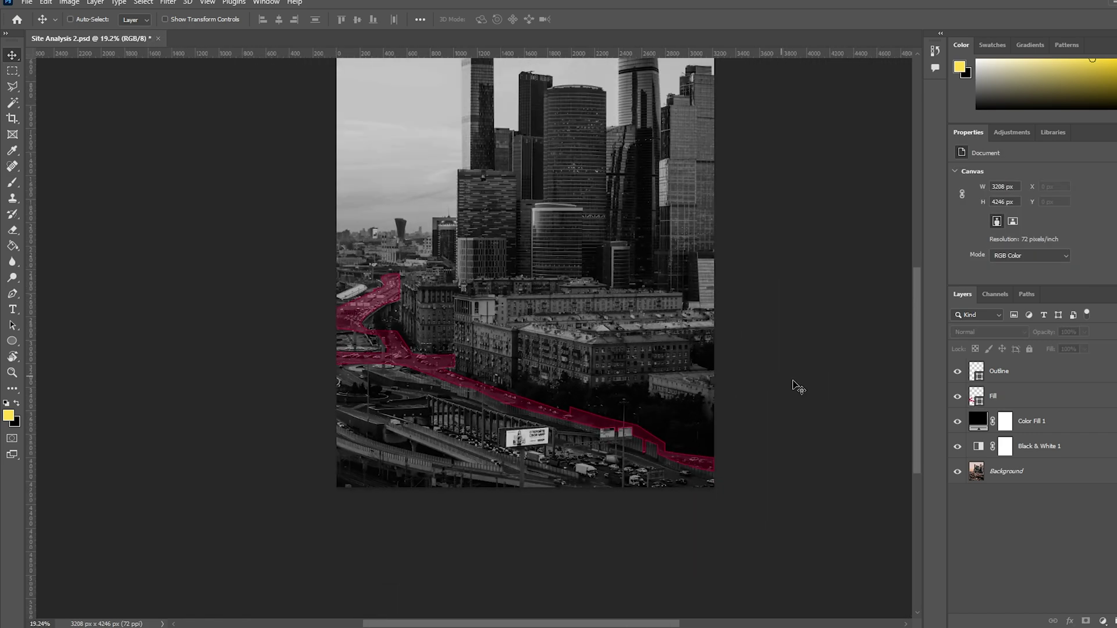
Set the Fill layer's blend mode to Lighten
{"action": "scroll", "coordinate": [800, 386], "scroll_direction": "up", "scroll_amount": 4}
{"action": "left_click", "coordinate": [1104, 400]}
{"action": "left_click", "coordinate": [991, 332]}
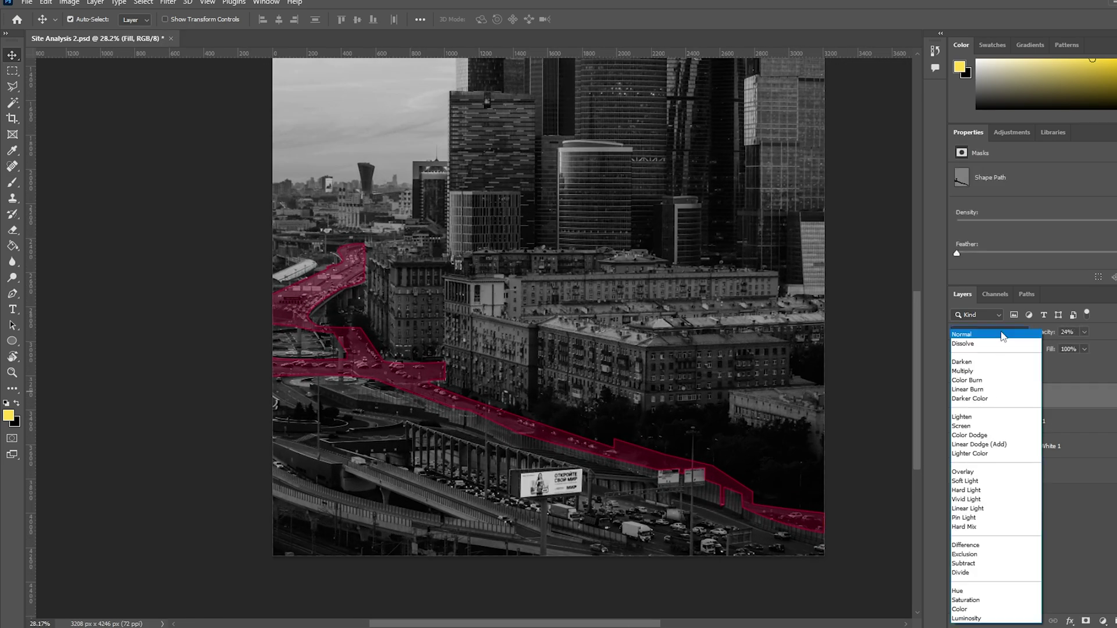
{"action": "left_click", "coordinate": [1000, 419]}
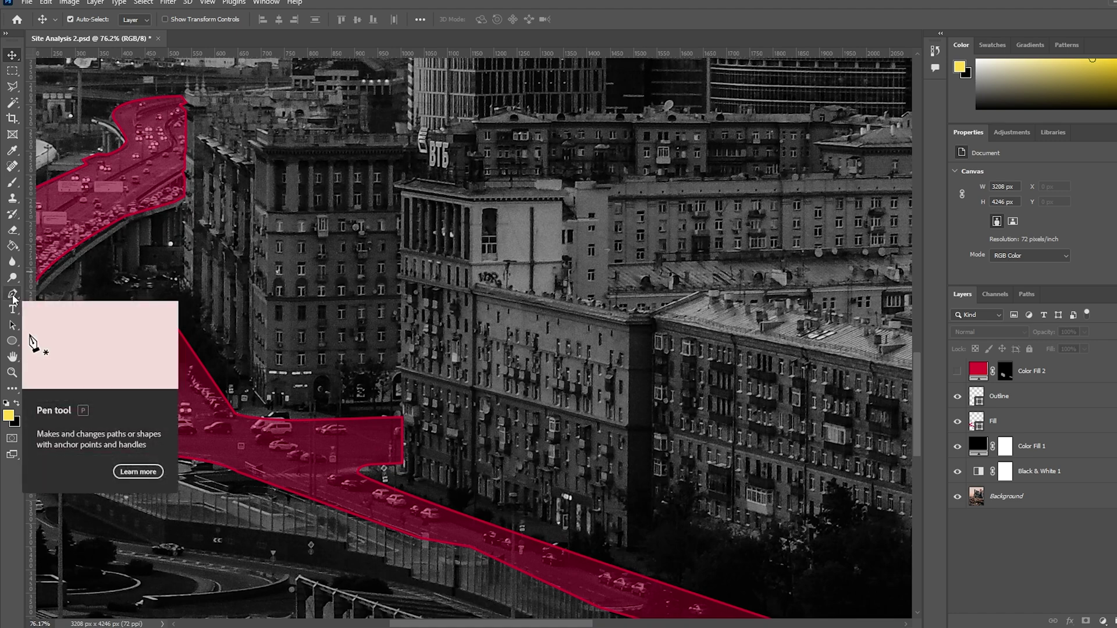
Trace the tall corner building beside the road with a closed crimson Pen shape without fill and reduce its stroke width
{"action": "left_click", "coordinate": [13, 295]}
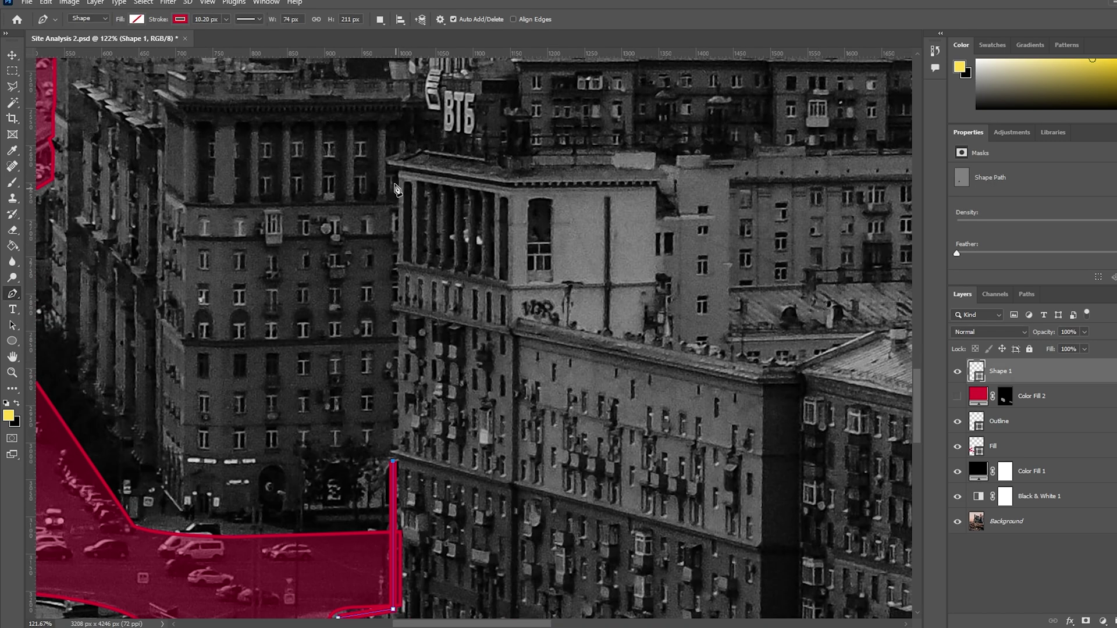
{"action": "left_click", "coordinate": [393, 172]}
{"action": "left_click", "coordinate": [386, 161]}
{"action": "left_click", "coordinate": [512, 184]}
{"action": "left_click", "coordinate": [515, 193]}
{"action": "left_click", "coordinate": [515, 315]}
{"action": "left_click", "coordinate": [763, 371]}
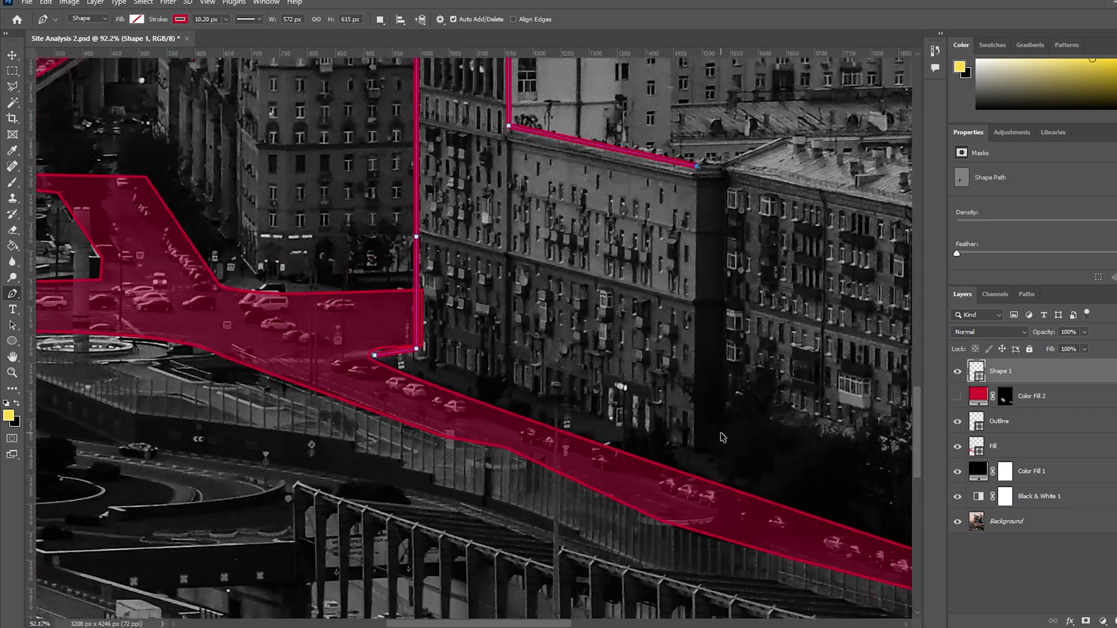
{"action": "left_click", "coordinate": [696, 449]}
{"action": "left_click", "coordinate": [665, 464]}
{"action": "left_click", "coordinate": [375, 357]}
{"action": "left_click", "coordinate": [225, 20]}
{"action": "left_click_drag", "start_coordinate": [226, 34], "coordinate": [218, 33]}
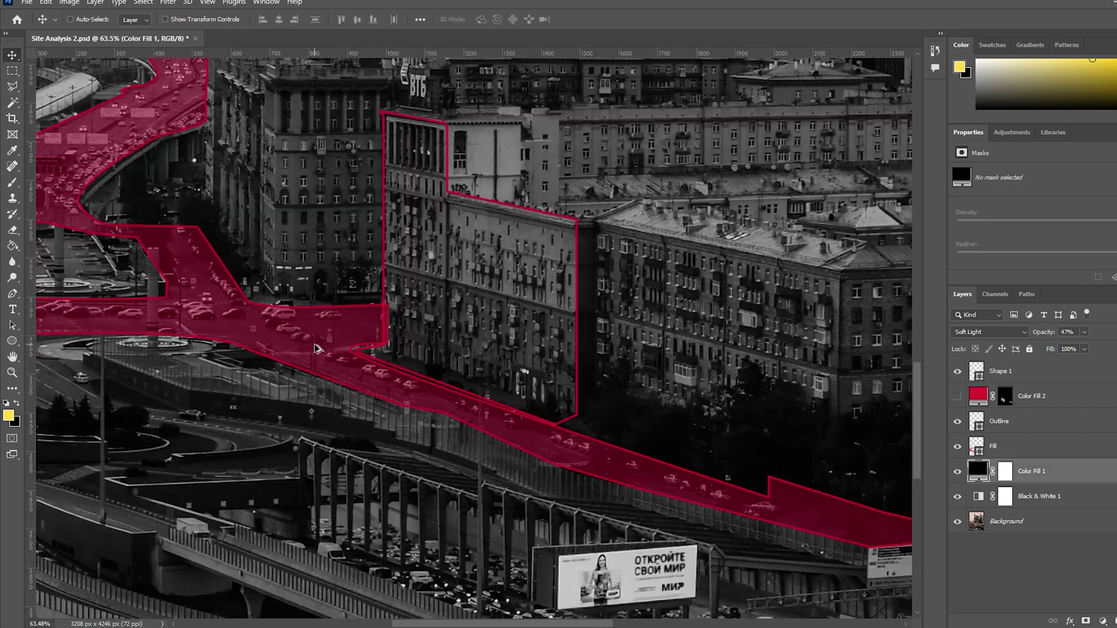
Start a new Pen shape along the left edge of the neighbouring long building and thin its crimson stroke to 5.07 px
{"action": "left_click", "coordinate": [957, 397]}
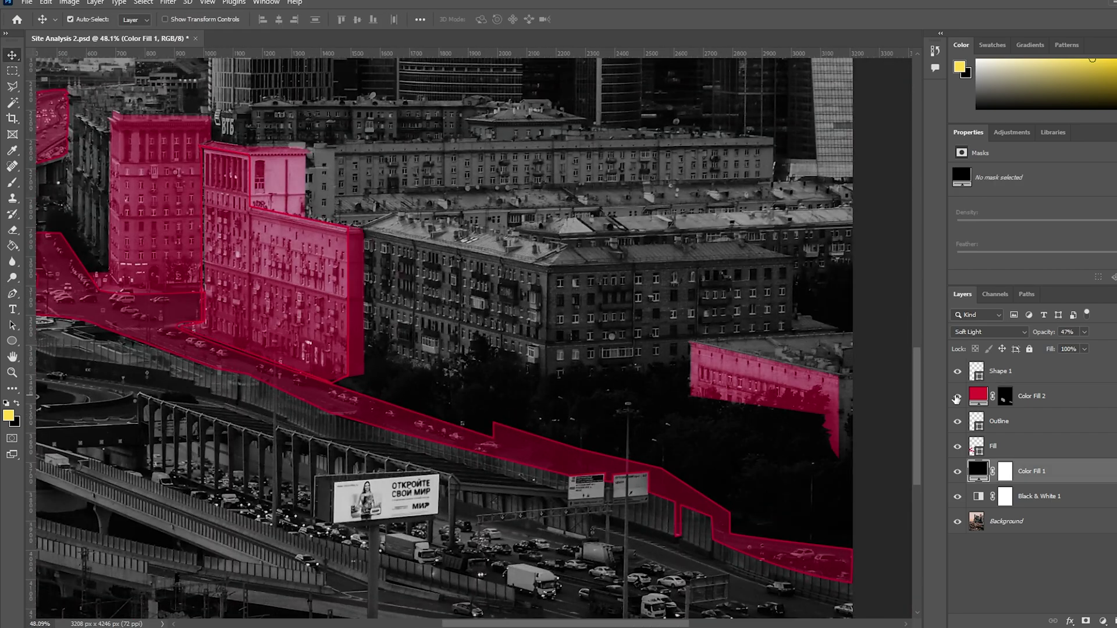
{"action": "left_click", "coordinate": [957, 396]}
{"action": "scroll", "coordinate": [605, 364], "scroll_direction": "down", "scroll_amount": 3}
{"action": "left_click", "coordinate": [339, 198]}
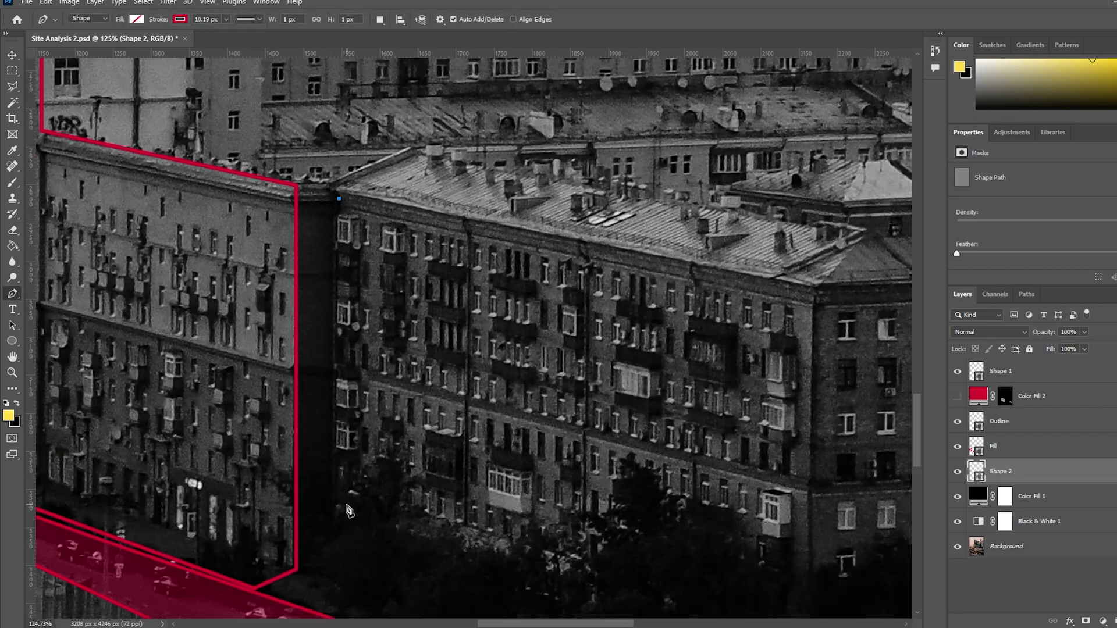
{"action": "left_click", "coordinate": [339, 498]}
{"action": "left_click", "coordinate": [225, 20]}
{"action": "left_click_drag", "start_coordinate": [226, 33], "coordinate": [218, 34]}
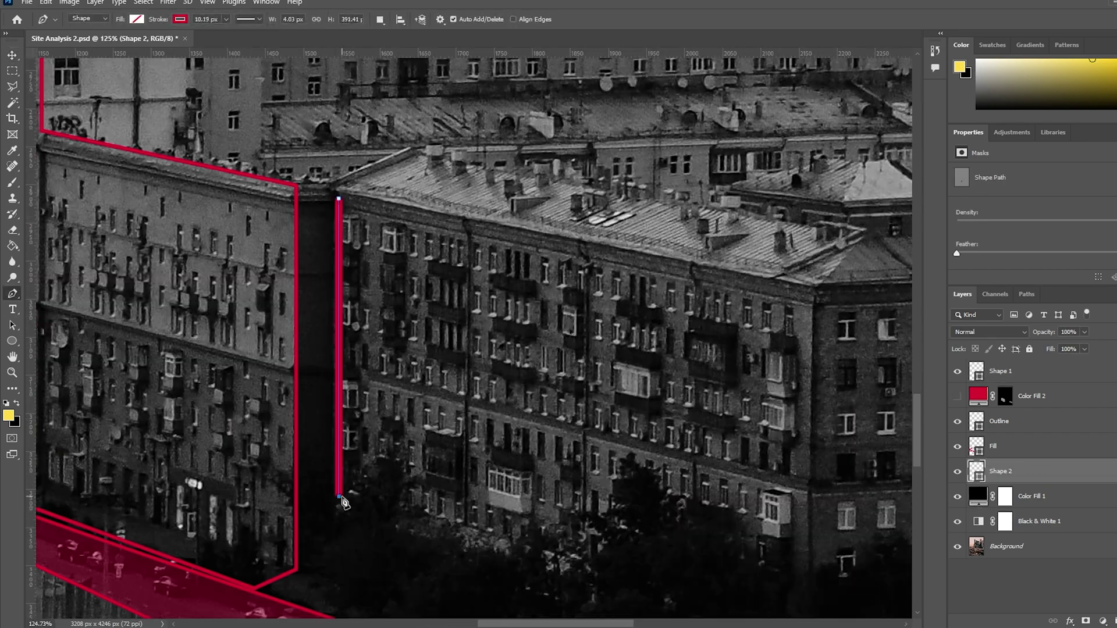
Continue the second building's outline along the jagged treetops at its base and up its right corner to the roof
{"action": "scroll", "coordinate": [350, 506], "scroll_direction": "up", "scroll_amount": 5}
{"action": "left_click", "coordinate": [465, 347]}
{"action": "scroll", "coordinate": [487, 341], "scroll_direction": "down", "scroll_amount": 4}
{"action": "left_click", "coordinate": [546, 434]}
{"action": "left_click", "coordinate": [520, 351]}
{"action": "left_click", "coordinate": [568, 347]}
{"action": "left_click", "coordinate": [572, 383]}
{"action": "left_click", "coordinate": [600, 402]}
{"action": "left_click", "coordinate": [643, 465]}
{"action": "left_click", "coordinate": [647, 130]}
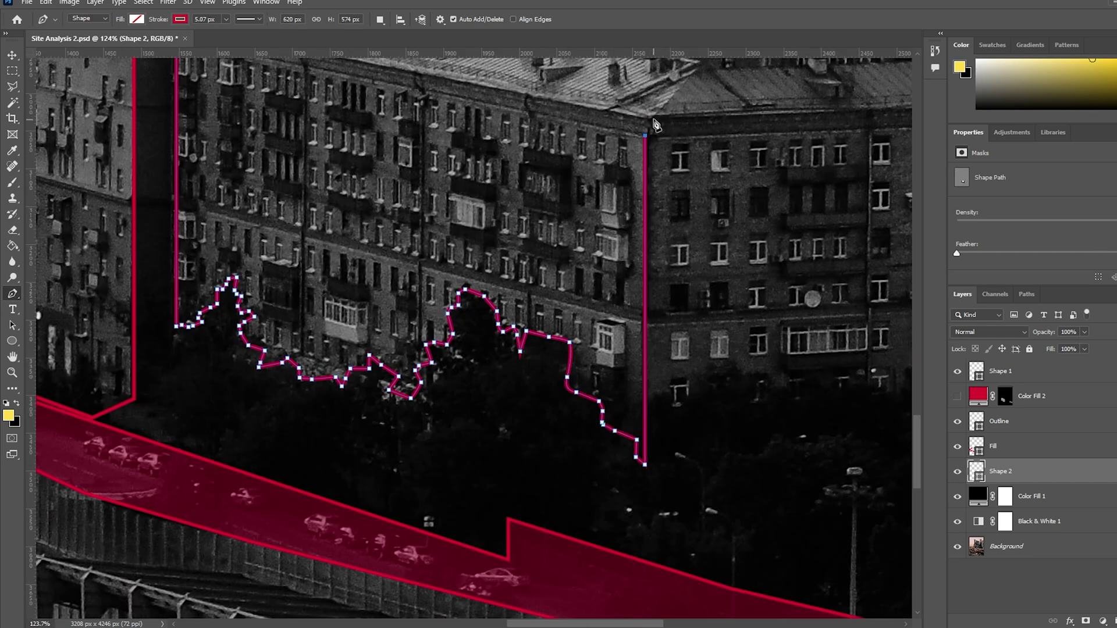
Trace the low building near the photo's right edge with a third crimson Pen shape following the treetops below it
{"action": "left_click", "coordinate": [681, 388]}
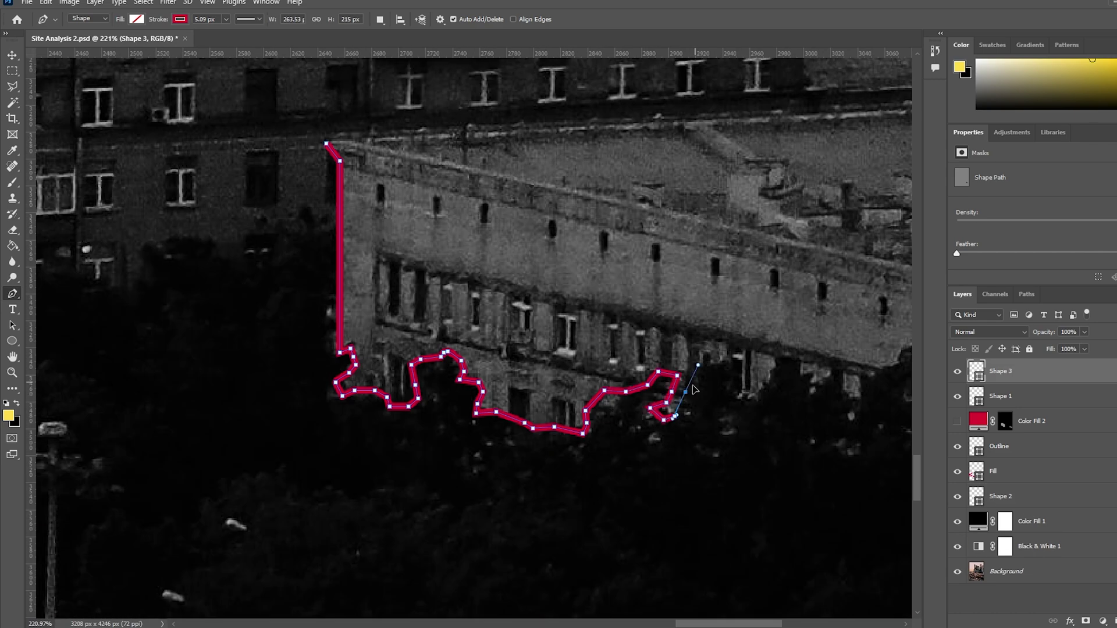
{"action": "left_click", "coordinate": [738, 407]}
{"action": "scroll", "coordinate": [755, 411], "scroll_direction": "down", "scroll_amount": 2}
Arrange the Outline and Fill road layers beneath Shape 2 and duplicate Shape 2 directly below itself
{"action": "left_click", "coordinate": [1012, 427]}
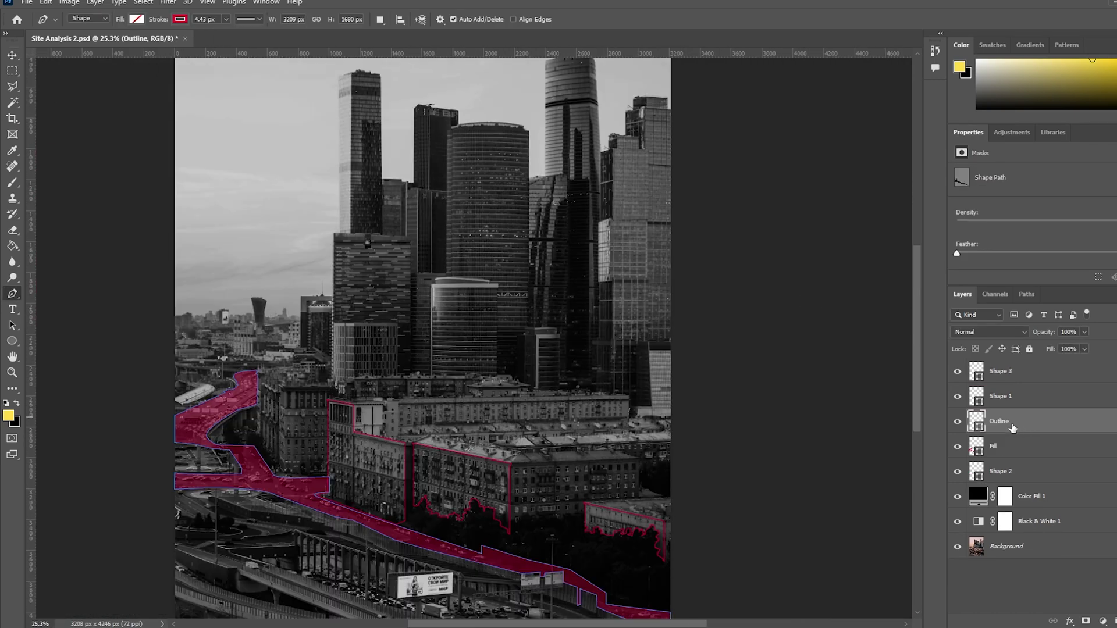
{"action": "left_click", "coordinate": [956, 423]}
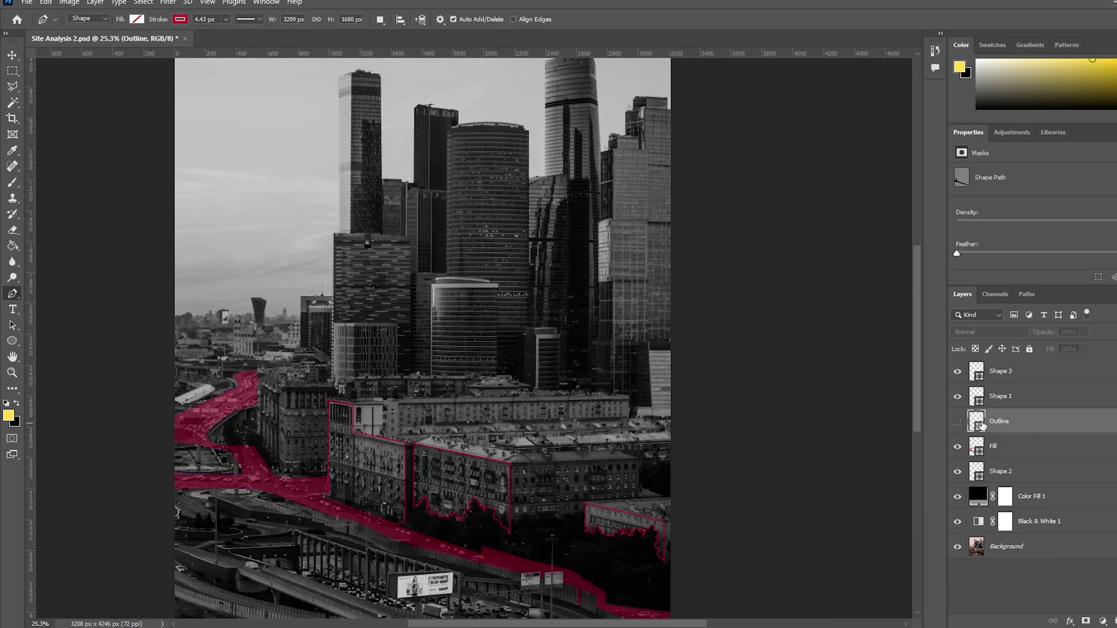
{"action": "left_click", "coordinate": [957, 422]}
{"action": "left_click", "coordinate": [957, 398]}
{"action": "left_click", "coordinate": [1030, 448], "text": "shift"}
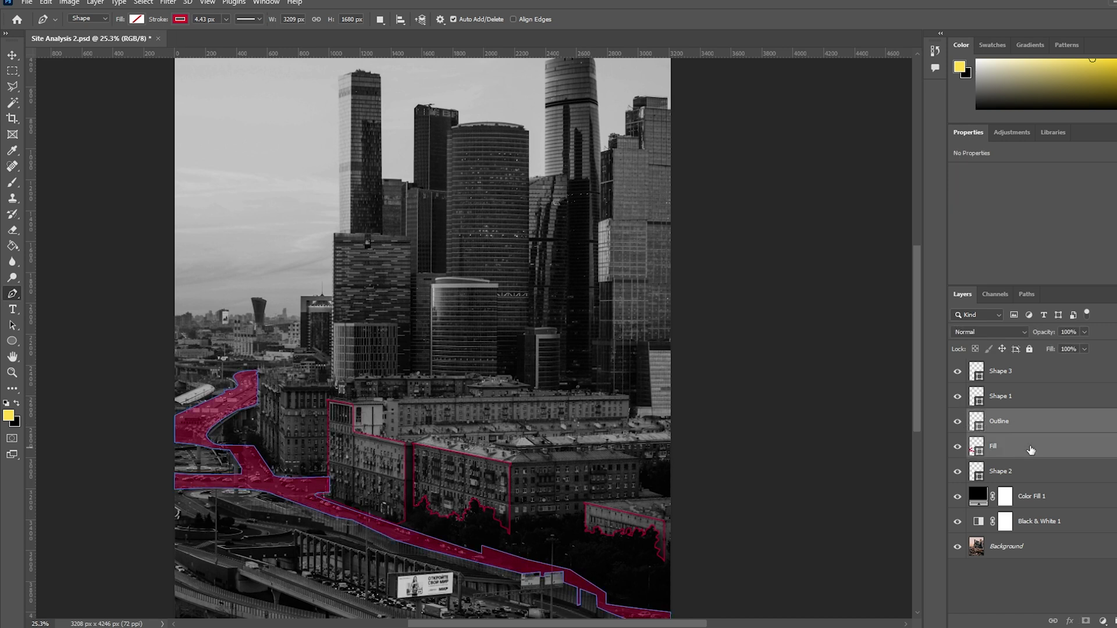
{"action": "left_click_drag", "start_coordinate": [1041, 472], "coordinate": [1018, 450]}
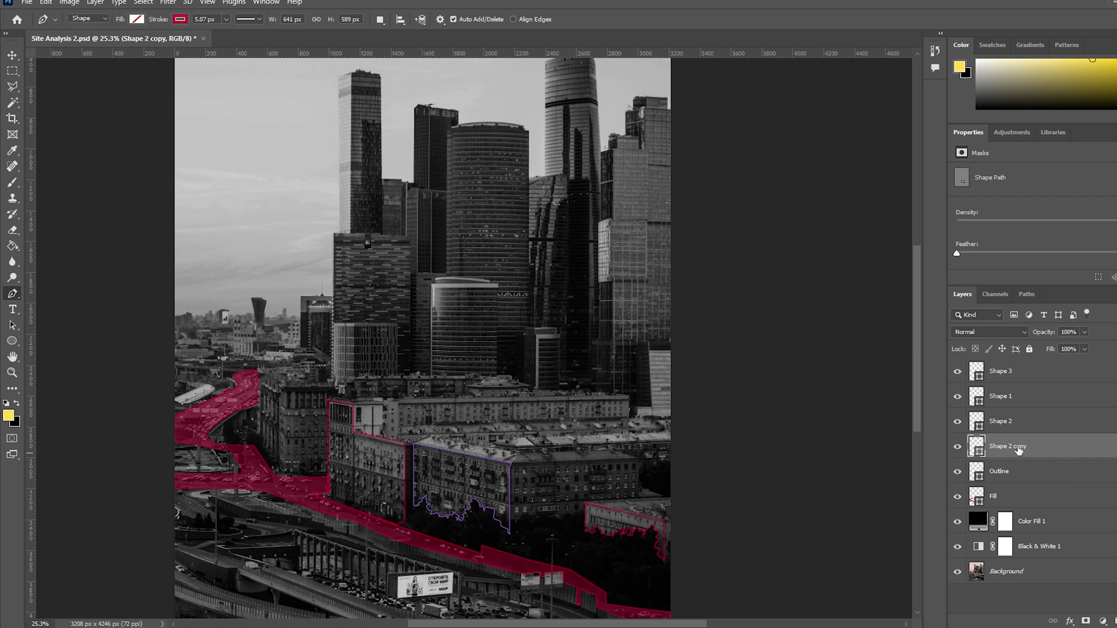
Remove the stroke from the Shape 2 copy and fill it with the recently used crimson
{"action": "left_click", "coordinate": [180, 20]}
{"action": "left_click", "coordinate": [107, 42]}
{"action": "left_click", "coordinate": [136, 19]}
{"action": "left_click", "coordinate": [61, 82]}
{"action": "left_click", "coordinate": [773, 36]}
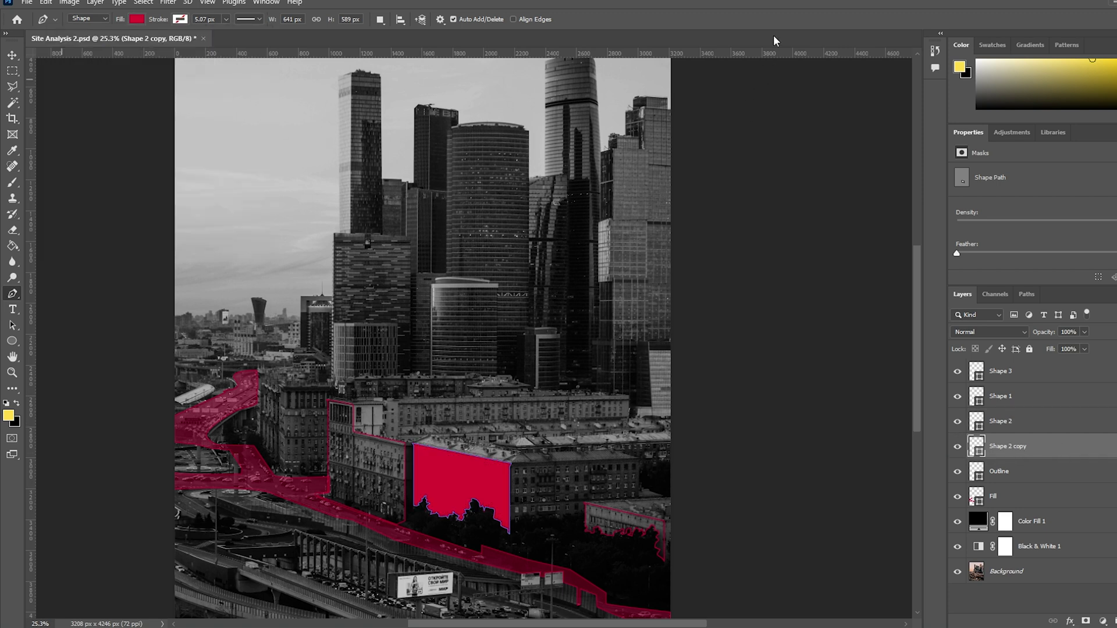
Duplicate Shape 1 beneath itself and give the copy a crimson fill without a stroke
{"action": "mouse_move", "coordinate": [1034, 401]}
{"action": "left_mouse_down", "text": "alt"}
{"action": "mouse_move", "coordinate": [1039, 412]}
{"action": "mouse_move", "coordinate": [1044, 379]}
{"action": "mouse_move", "coordinate": [1040, 402]}
{"action": "left_mouse_up", "text": "alt"}
{"action": "left_click", "coordinate": [180, 19]}
{"action": "left_click", "coordinate": [137, 19]}
{"action": "left_click", "coordinate": [61, 84]}
{"action": "key", "text": "Return"}
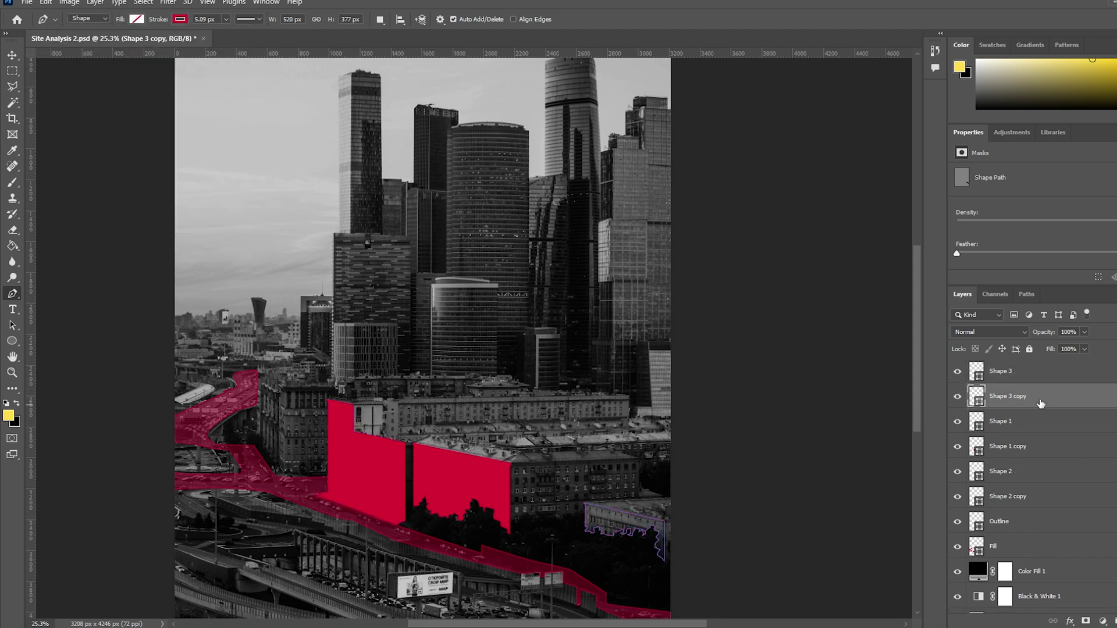
Lower the opacity of the Shape 1, Shape 2 and Shape 3 copies to 36%
{"action": "left_click_drag", "start_coordinate": [1086, 346], "coordinate": [1052, 347]}
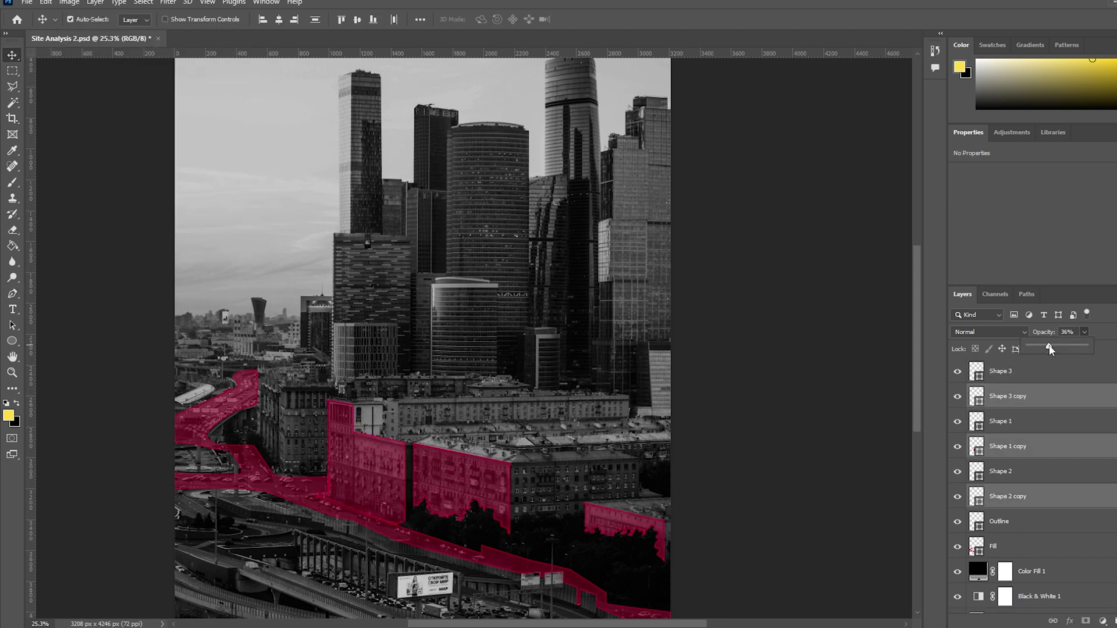
{"action": "left_click", "coordinate": [806, 347]}
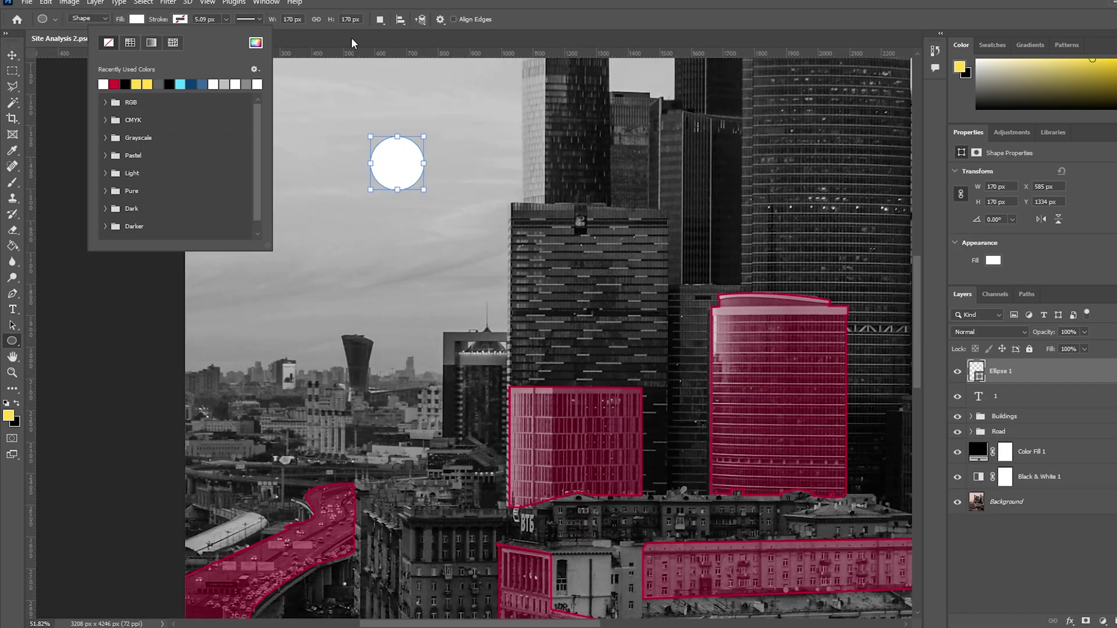
Position the white circle around the number 1, beneath its text layer, and lower the circle's opacity to 41%
{"action": "key", "text": "Escape"}
{"action": "key", "text": "v"}
{"action": "left_click_drag", "start_coordinate": [401, 182], "coordinate": [395, 177]}
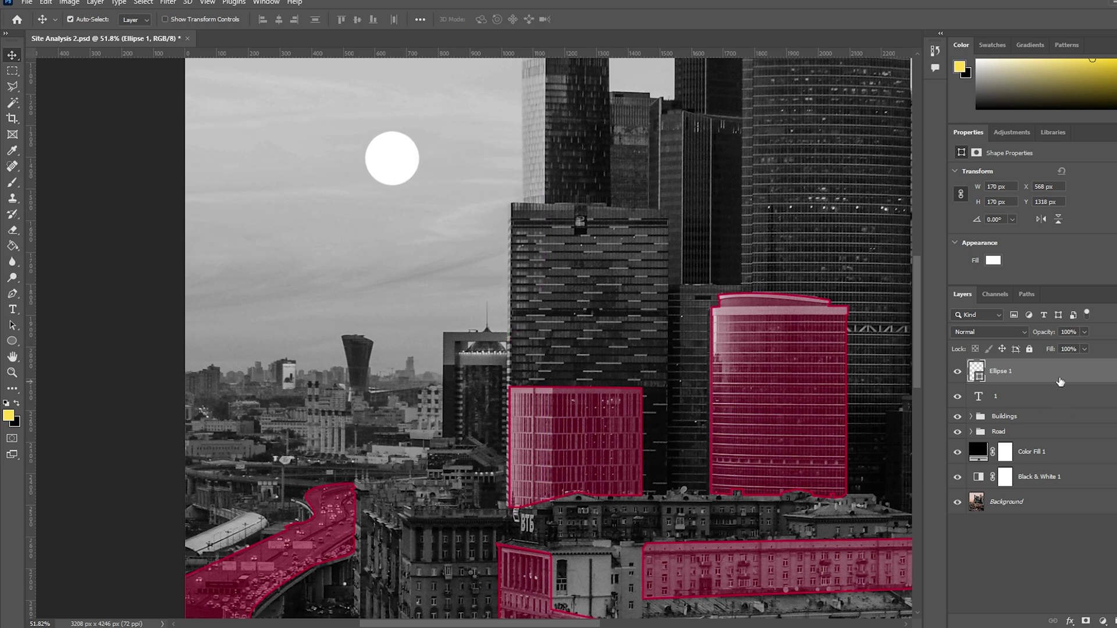
{"action": "left_click_drag", "start_coordinate": [1057, 378], "coordinate": [1055, 408]}
{"action": "left_click", "coordinate": [1083, 332]}
{"action": "left_click_drag", "start_coordinate": [1086, 347], "coordinate": [1056, 347]}
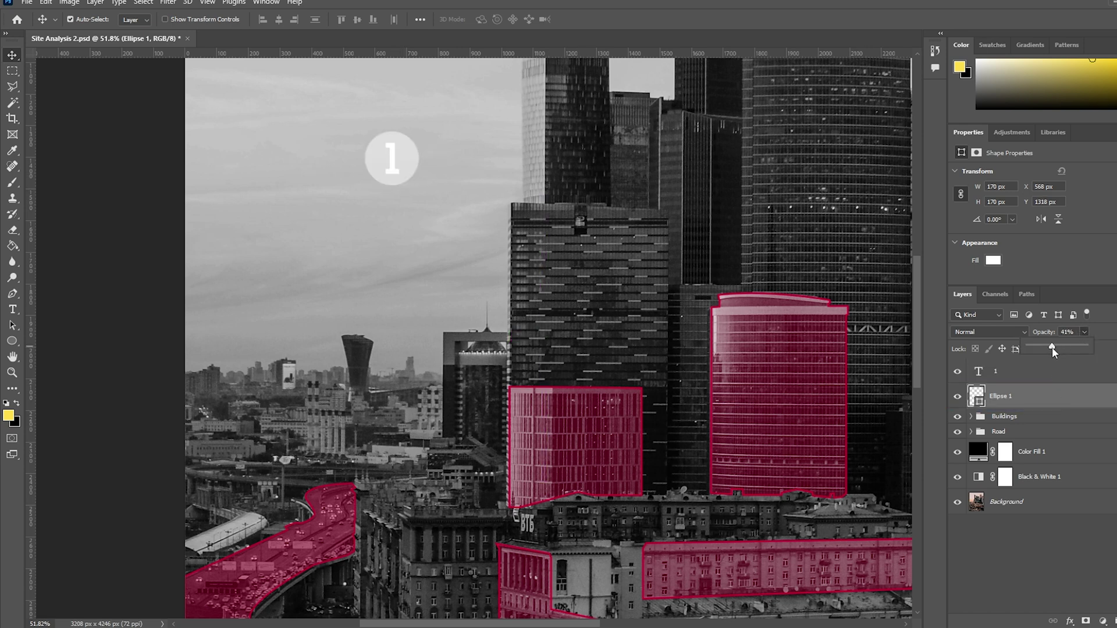
Add a drop shadow with a distance of 3 px to the number 1 text layer
{"action": "double_click", "coordinate": [1056, 370]}
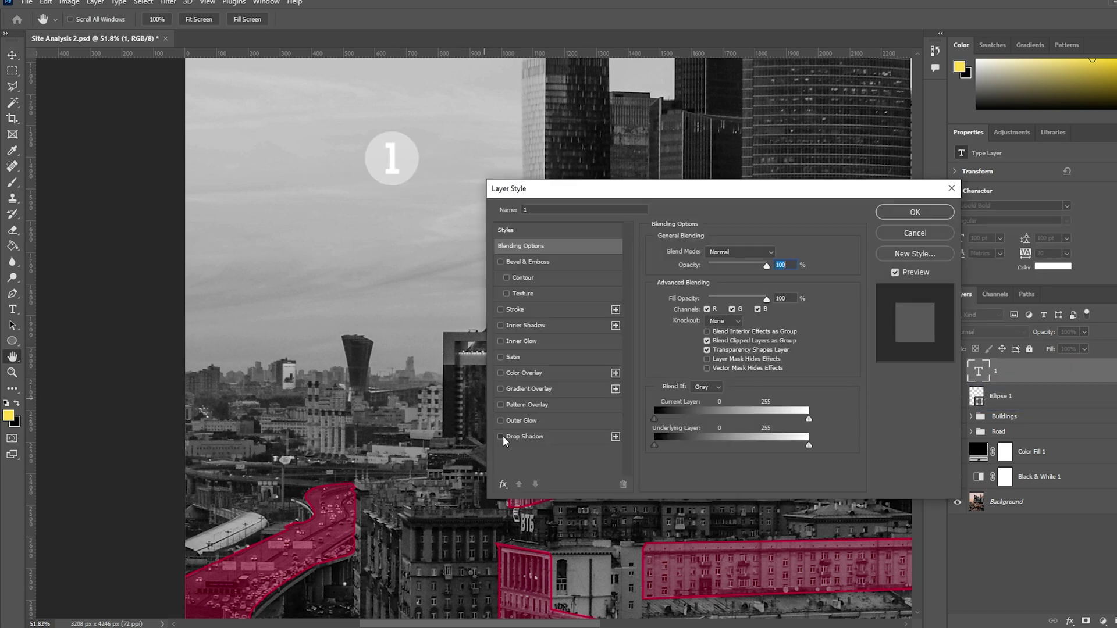
{"action": "left_click", "coordinate": [500, 436]}
{"action": "left_click", "coordinate": [525, 436]}
{"action": "left_click_drag", "start_coordinate": [698, 309], "coordinate": [698, 308]}
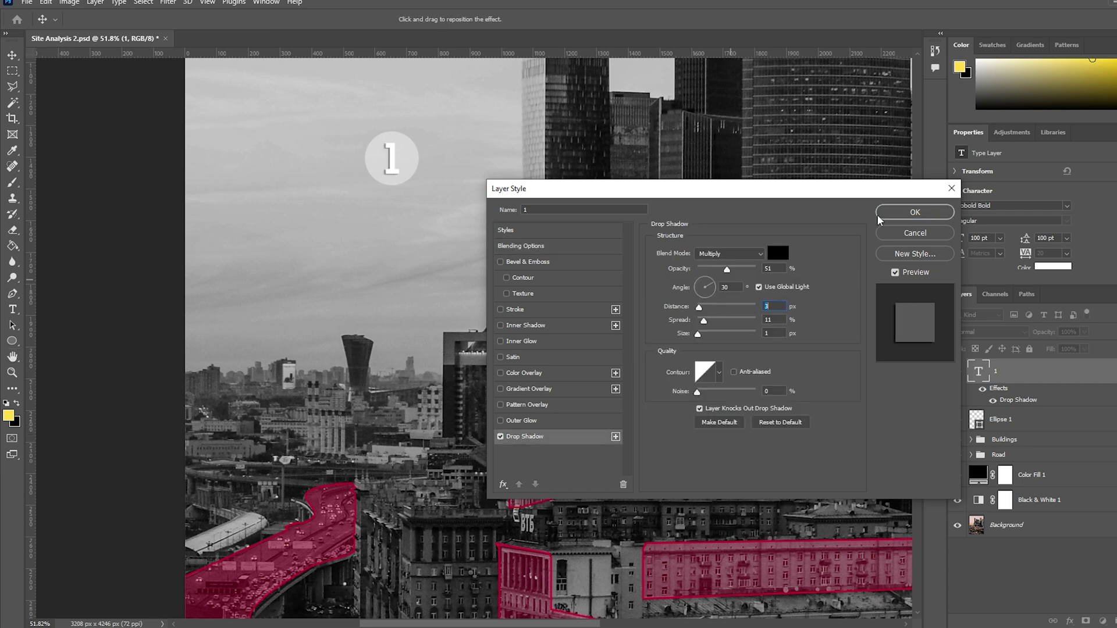
{"action": "left_click", "coordinate": [881, 215]}
Group the number 1 text with its circle and name the group no.s
{"action": "scroll", "coordinate": [354, 223], "scroll_direction": "down", "scroll_amount": 4}
{"action": "scroll", "coordinate": [377, 214], "scroll_direction": "up", "scroll_amount": 2}
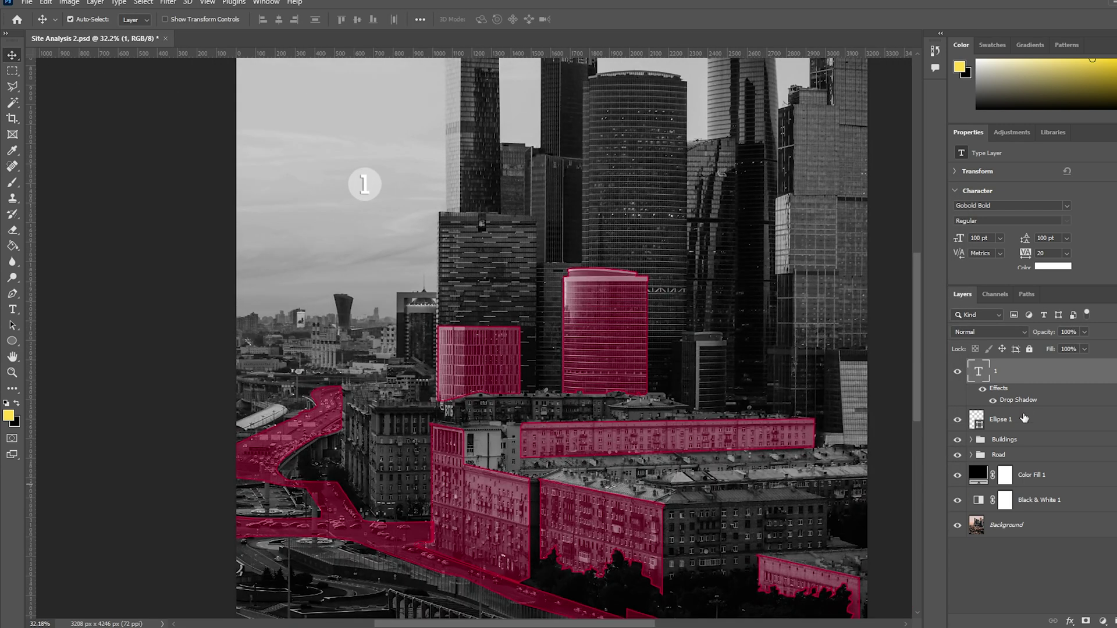
{"action": "left_click", "coordinate": [1022, 419], "text": "ctrl"}
{"action": "key", "text": "ctrl+g"}
{"action": "double_click", "coordinate": [1003, 365]}
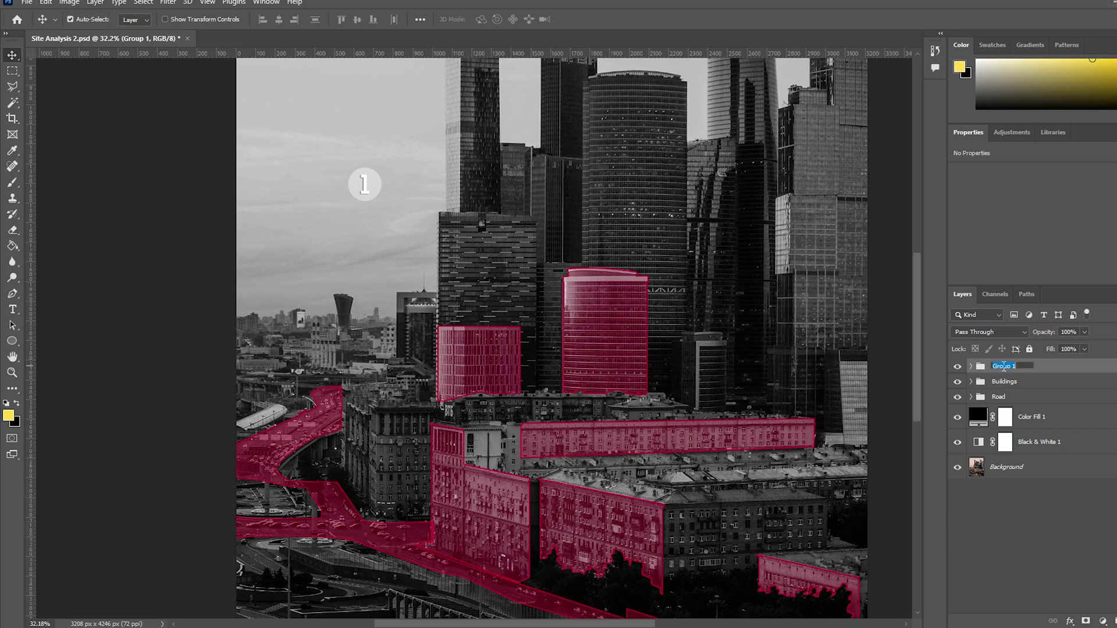
{"action": "type", "text": "no.s"}
{"action": "key", "text": "Return"}
Move the number badge onto the curved crimson tower and place copies of it on the other highlighted buildings
{"action": "key", "text": "ctrl+t"}
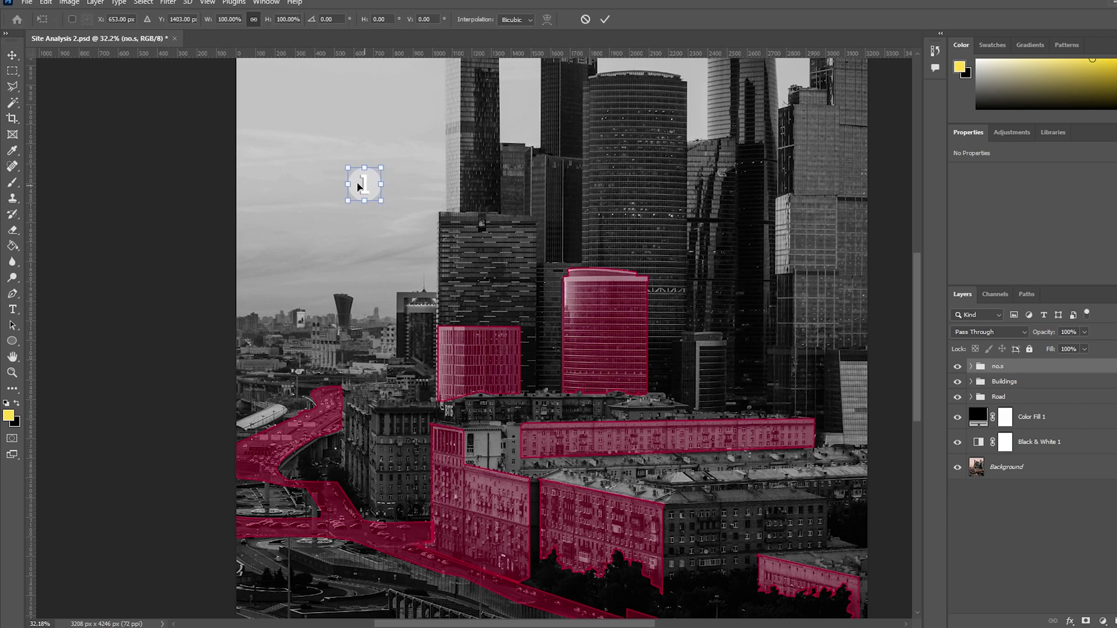
{"action": "left_click_drag", "start_coordinate": [368, 188], "coordinate": [599, 288]}
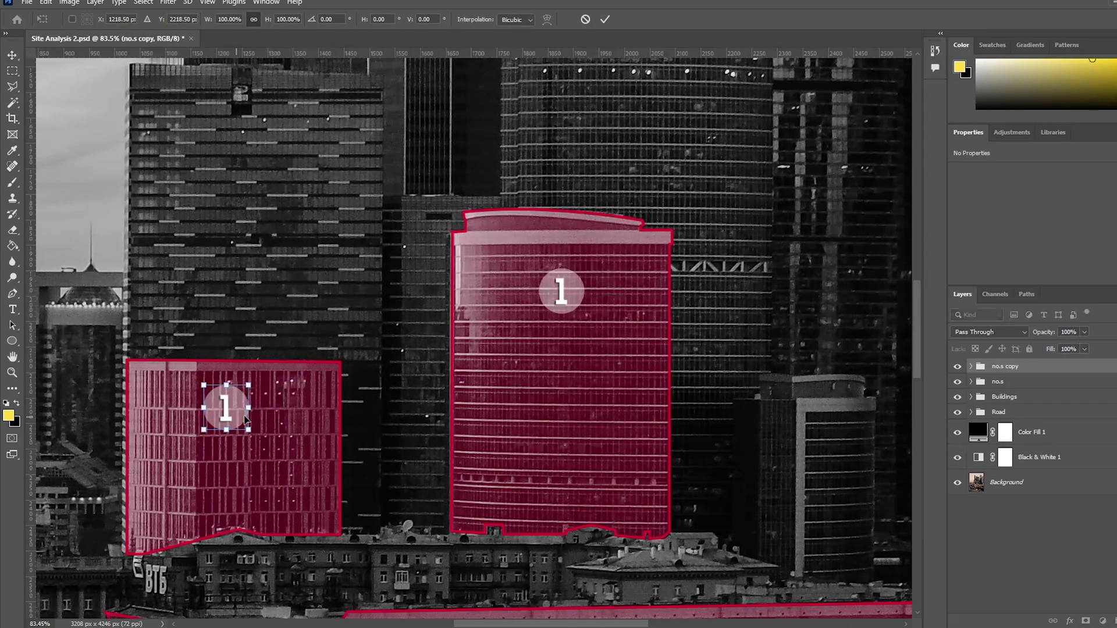
{"action": "scroll", "coordinate": [431, 298], "scroll_direction": "down", "scroll_amount": 5}
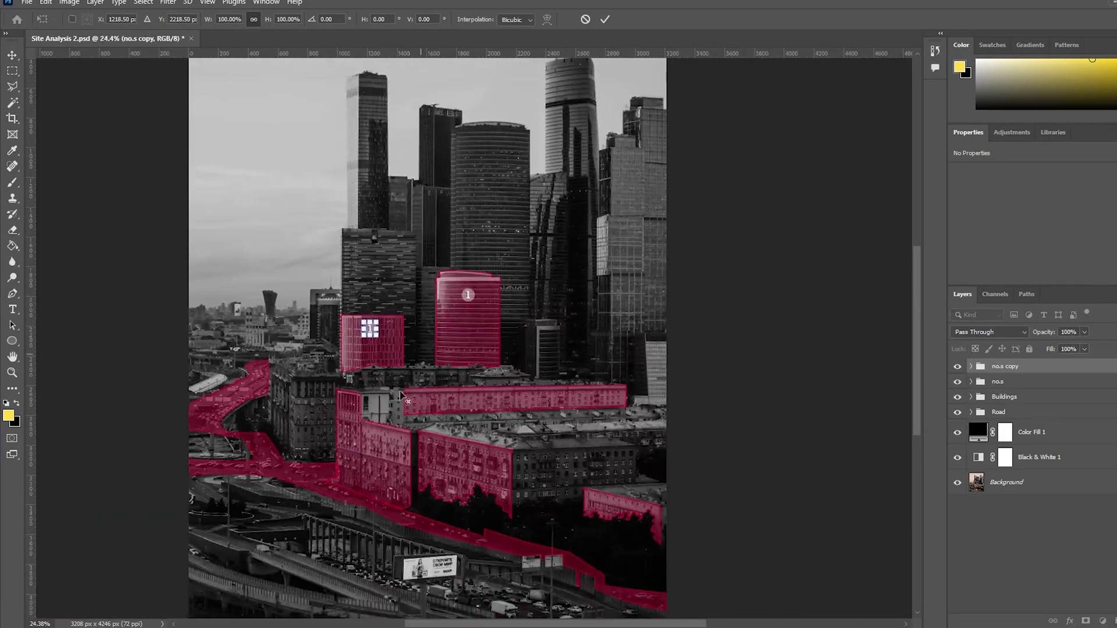
{"action": "scroll", "coordinate": [388, 407], "scroll_direction": "up", "scroll_amount": 3}
{"action": "key", "text": "Return"}
{"action": "left_click_drag", "start_coordinate": [356, 265], "coordinate": [342, 431]}
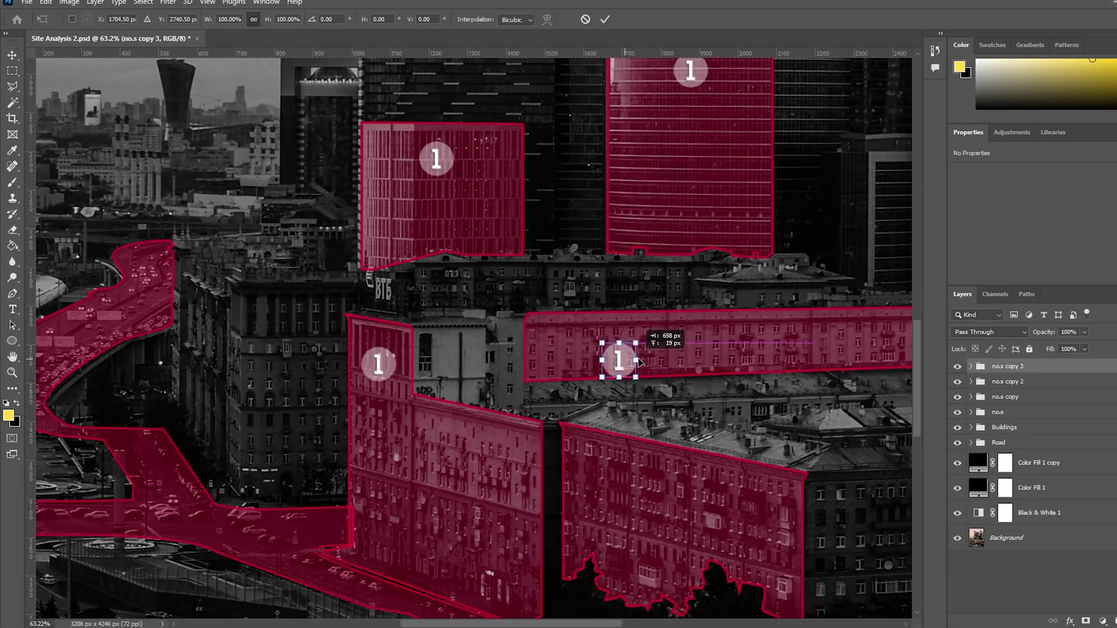
{"action": "left_click_drag", "start_coordinate": [619, 357], "coordinate": [668, 474]}
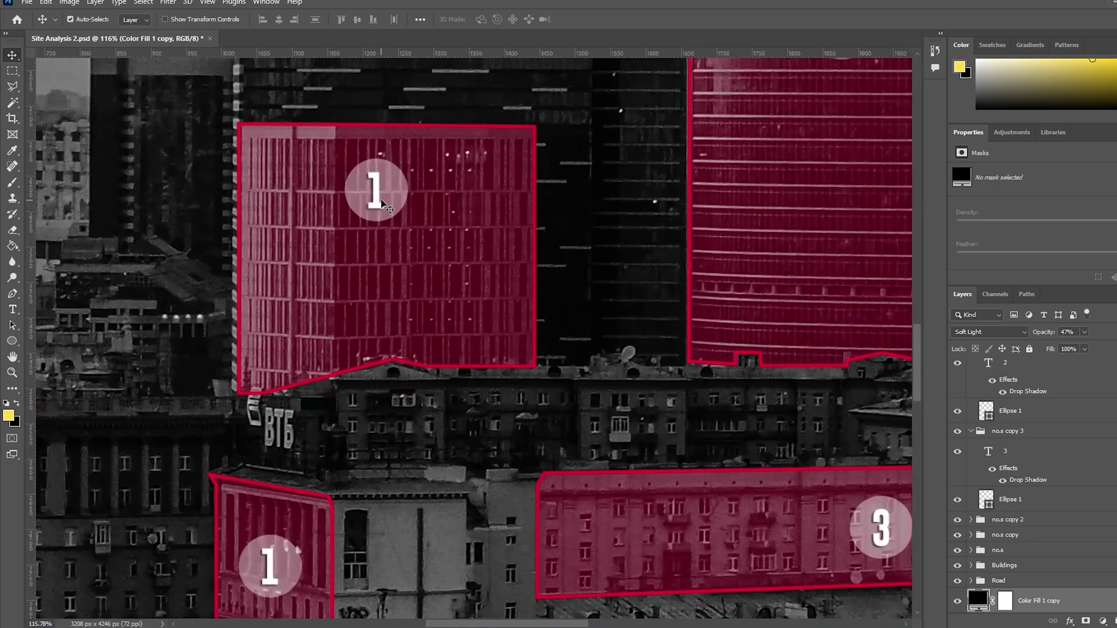
Renumber the badge on the block beside the curved tower as 4 and place a badge copy on the low rightmost building
{"action": "type", "text": "4"}
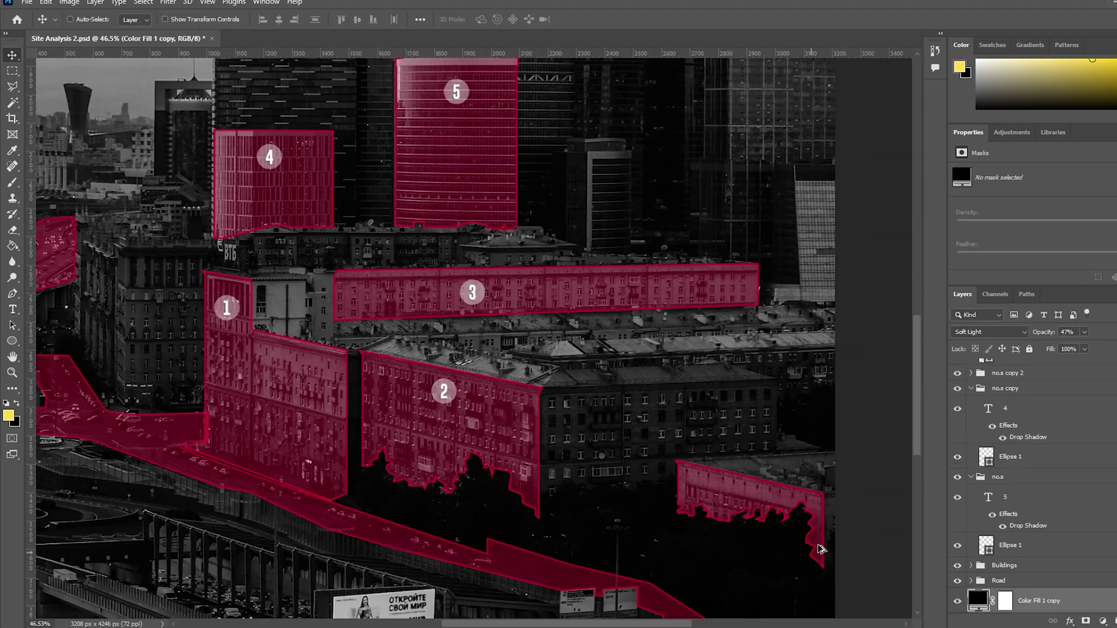
{"action": "key", "text": "ctrl+j"}
{"action": "key", "text": "ctrl+t"}
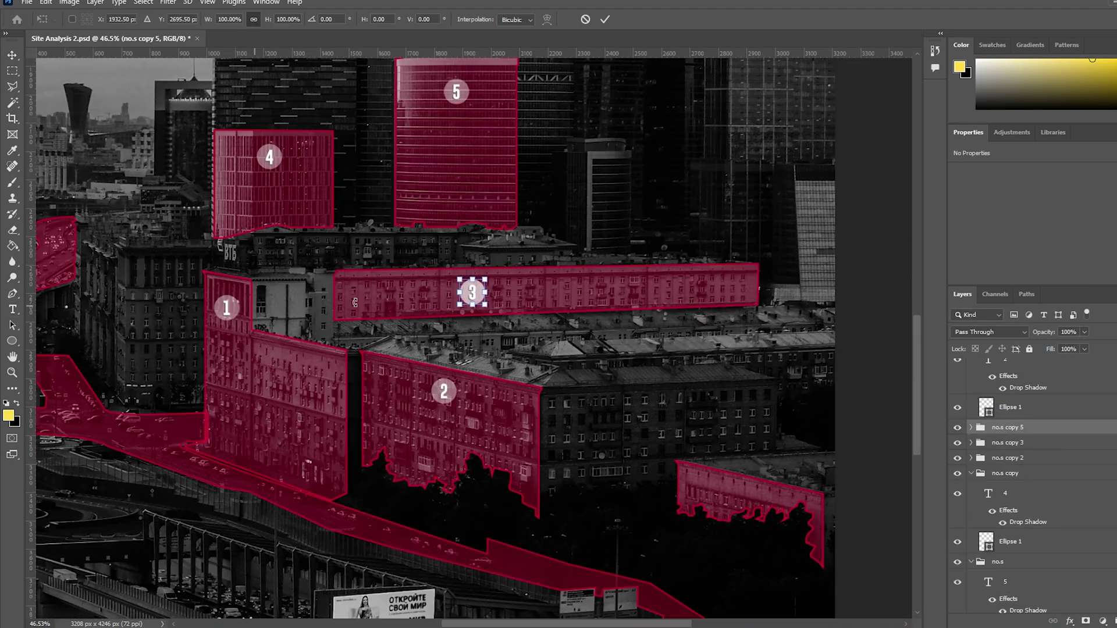
{"action": "left_click_drag", "start_coordinate": [470, 292], "coordinate": [736, 493]}
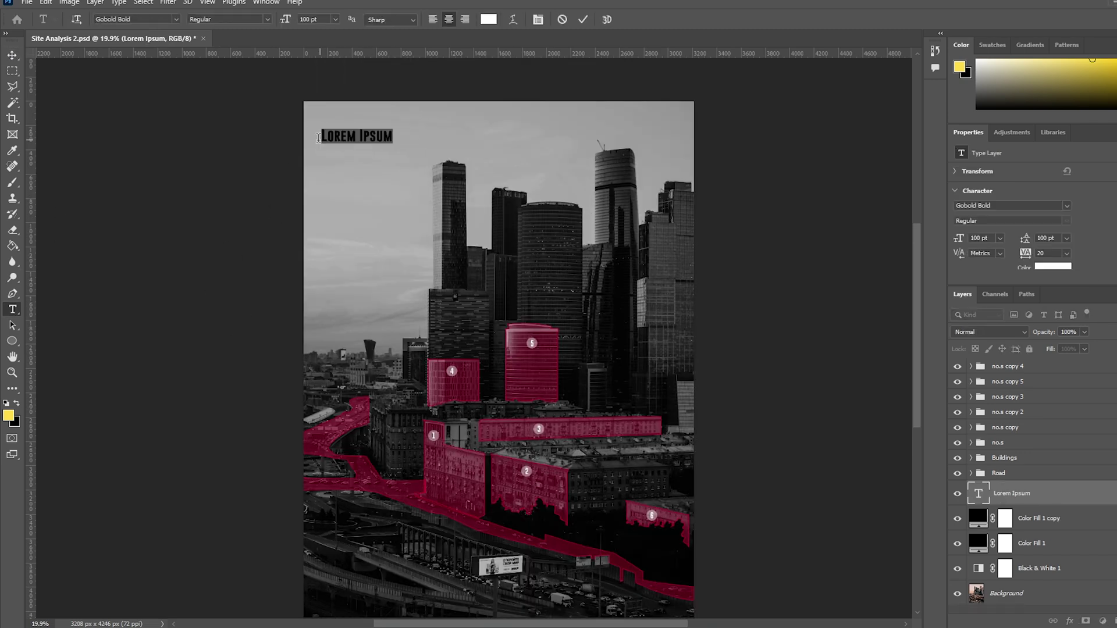
Write a text block in the sky with the heading LEGEND and the lines BUILDING 1 to BUILDING 6 beneath it
{"action": "type", "text": "LEGEND "}
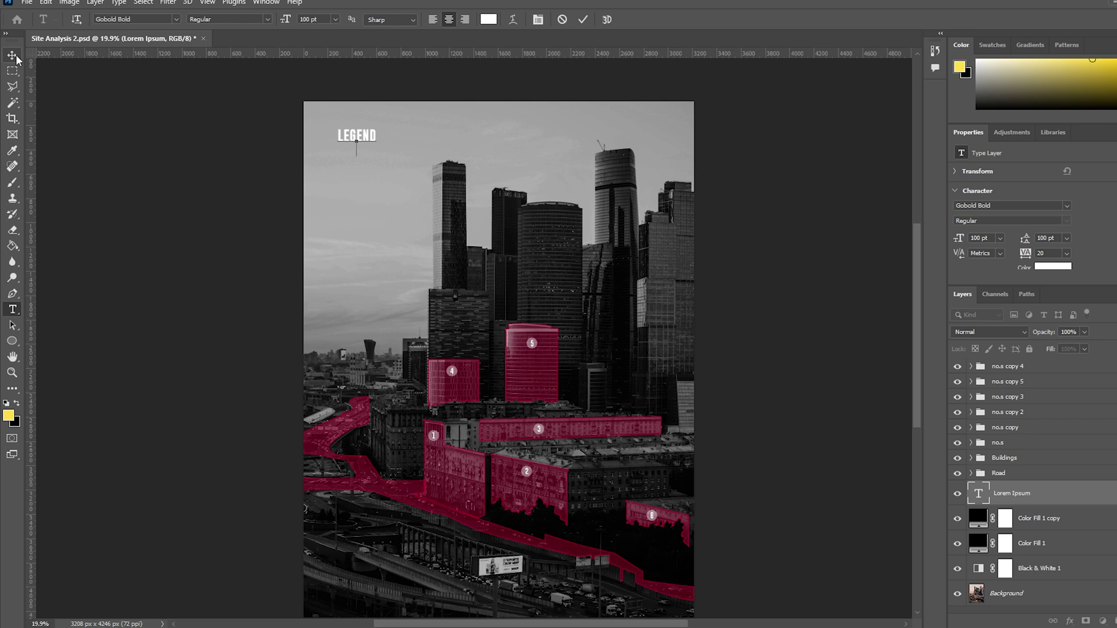
{"action": "type", "text": "BUILDING 1"}
{"action": "key", "text": "Return"}
{"action": "type", "text": "BUILDING 2"}
{"action": "key", "text": "Return"}
{"action": "type", "text": "BU"}
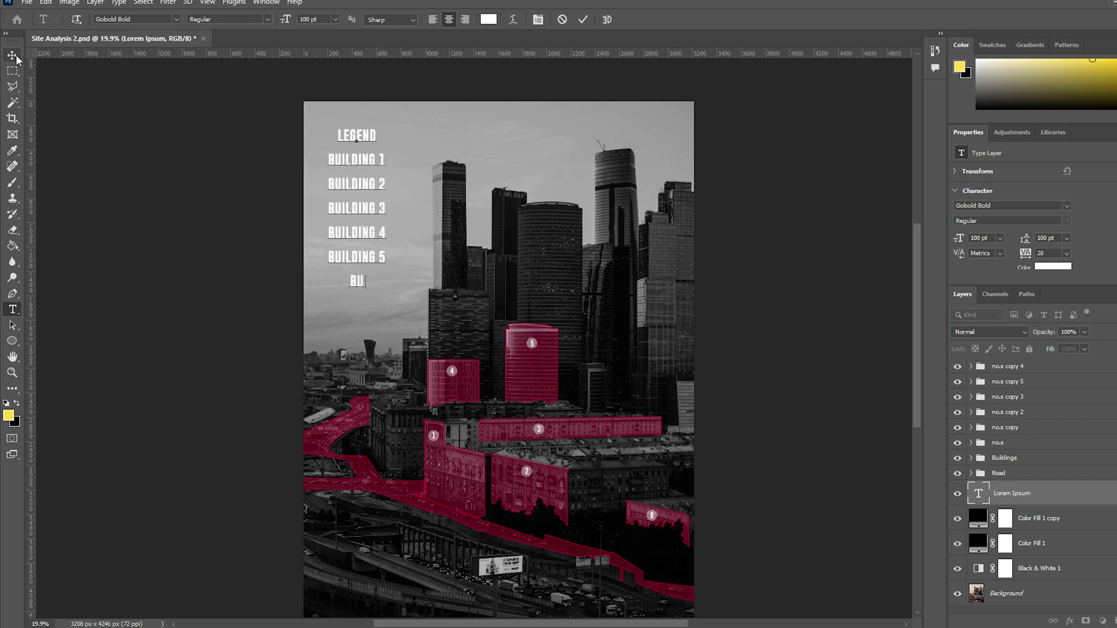
Left-align all lines of the legend text
{"action": "left_click_drag", "start_coordinate": [387, 283], "coordinate": [316, 129]}
{"action": "left_click", "coordinate": [432, 19]}
{"action": "left_click", "coordinate": [582, 19]}
Reduce the lines BUILDING 1 to BUILDING 6 in the legend text to 72 pt
{"action": "left_click_drag", "start_coordinate": [415, 282], "coordinate": [356, 159]}
{"action": "left_click", "coordinate": [335, 19]}
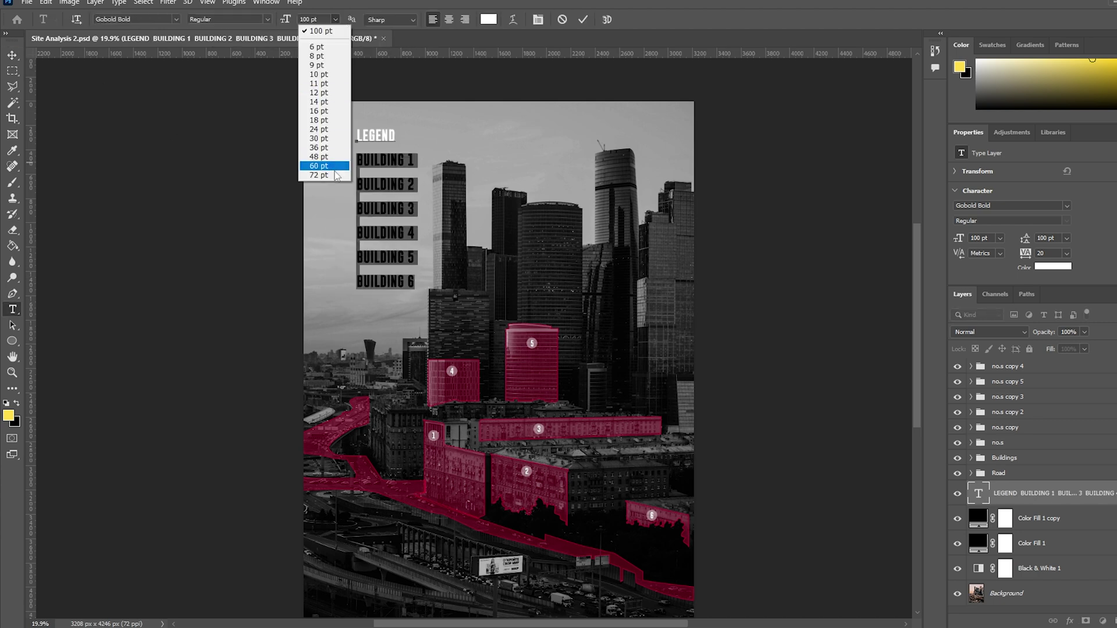
{"action": "left_click", "coordinate": [330, 174]}
{"action": "key", "text": "ctrl+Return"}
{"action": "key", "text": "v"}
{"action": "key", "text": "ctrl+shift+r"}
{"action": "key", "text": "v"}
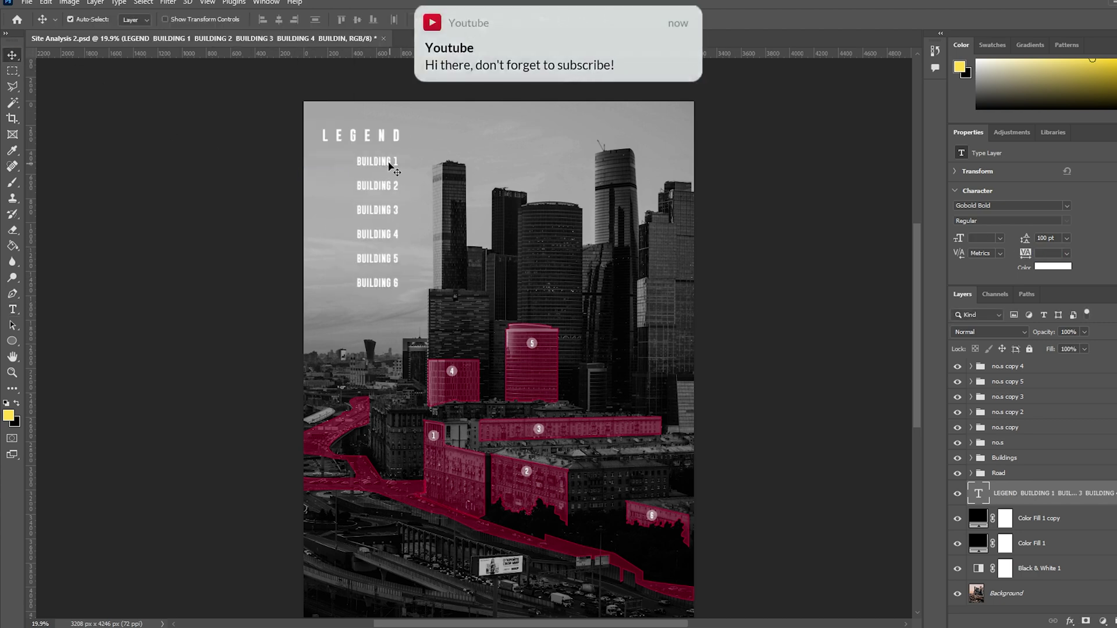
Duplicate a number badge group and place the copy beside the BUILDING 1 line of the legend
{"action": "left_click", "coordinate": [997, 443]}
{"action": "key", "text": "ctrl+j"}
{"action": "scroll", "coordinate": [531, 344], "scroll_direction": "up", "scroll_amount": 3}
{"action": "left_click_drag", "start_coordinate": [529, 340], "coordinate": [150, 132]}
{"action": "scroll", "coordinate": [150, 132], "scroll_direction": "up", "scroll_amount": 3}
{"action": "left_click_drag", "start_coordinate": [151, 314], "coordinate": [196, 133]}
{"action": "key", "text": "Return"}
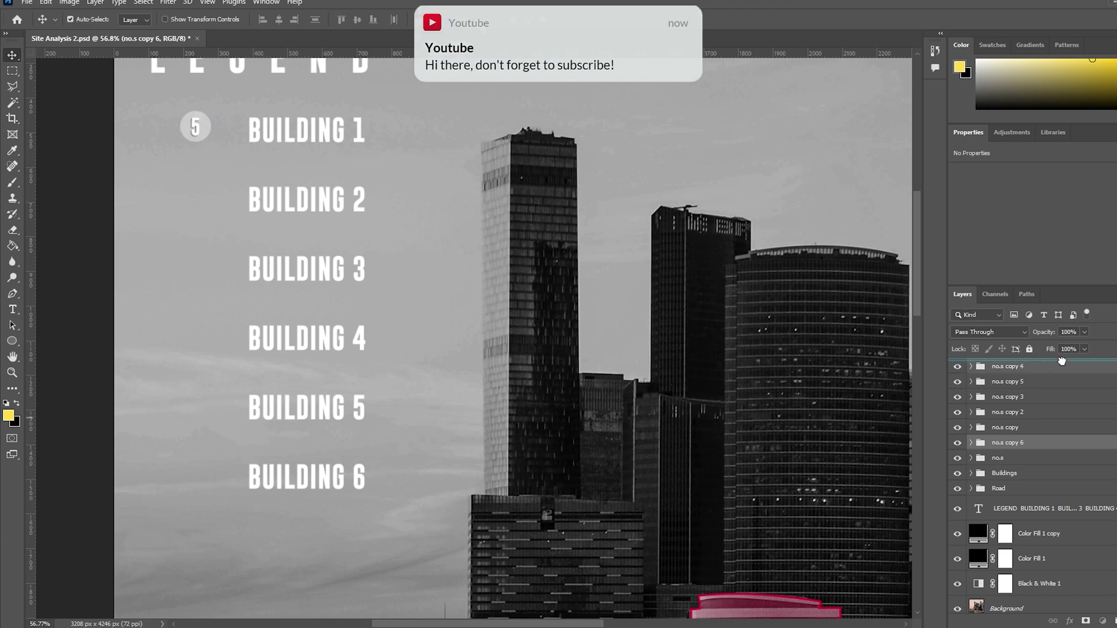
Move the badge copy below the legend text in the layer stack and place further copies beside the other BUILDING lines
{"action": "left_click_drag", "start_coordinate": [1041, 443], "coordinate": [1034, 521]}
{"action": "key", "text": "ctrl+j"}
{"action": "key", "text": "ctrl+t"}
{"action": "left_click_drag", "start_coordinate": [197, 131], "coordinate": [197, 267]}
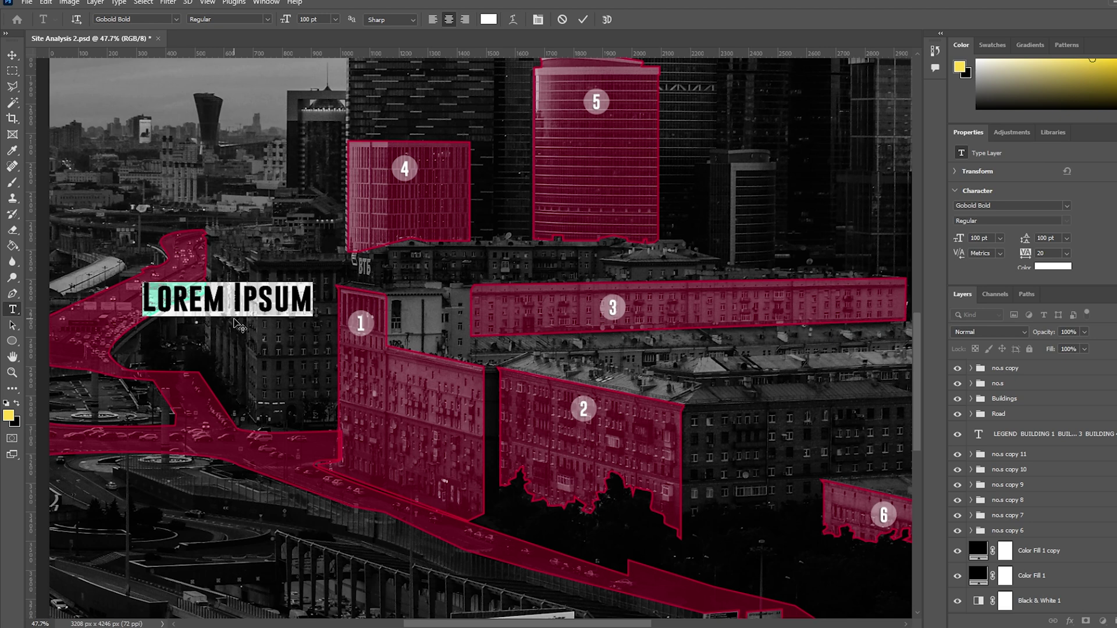
Write the label ROAD in white, reduce its text size and place it on the crimson road below building 1
{"action": "type", "text": "ROAD"}
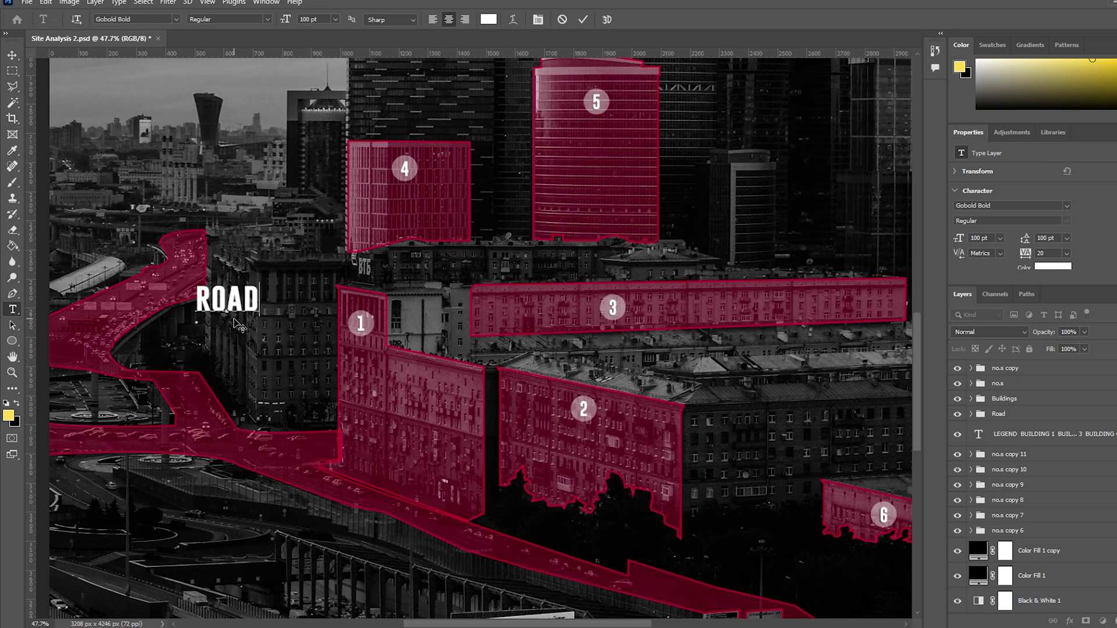
{"action": "left_click", "coordinate": [335, 19]}
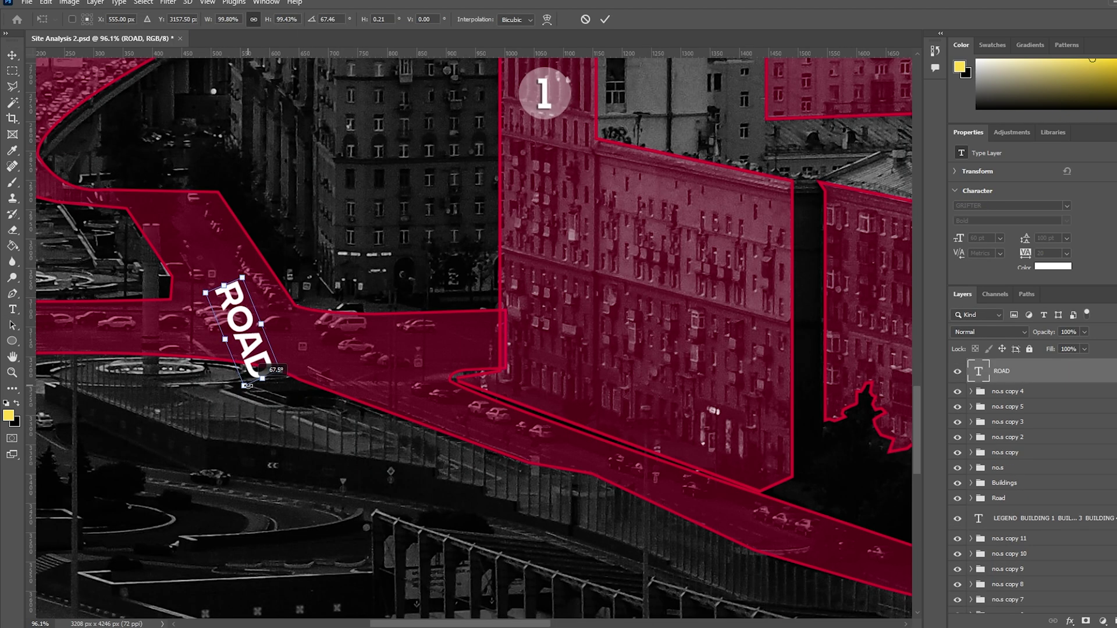
{"action": "left_click_drag", "start_coordinate": [259, 352], "coordinate": [443, 411]}
Skew, stretch and rotate the ROAD label so it lies flat along the slope of the crimson road
{"action": "left_click_drag", "start_coordinate": [408, 343], "coordinate": [366, 374]}
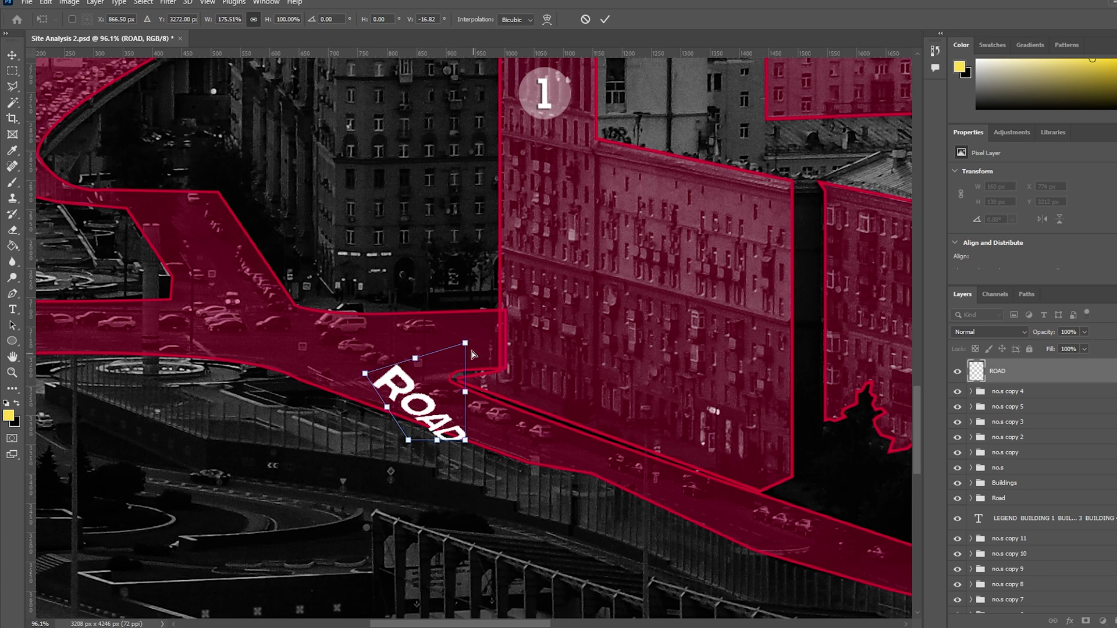
{"action": "left_click_drag", "start_coordinate": [483, 438], "coordinate": [513, 423]}
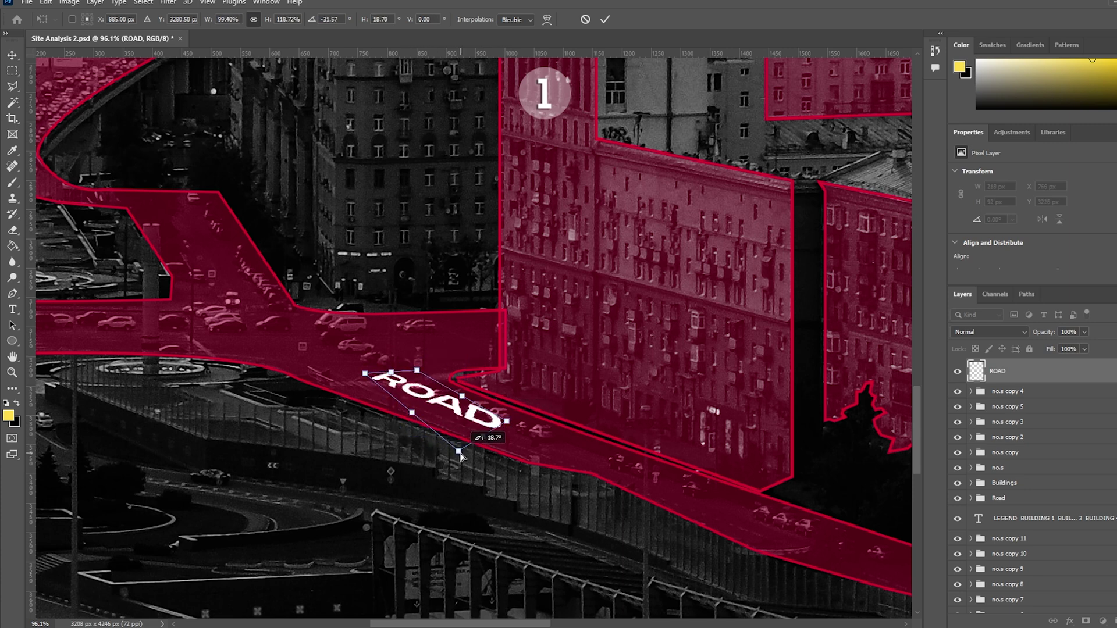
{"action": "left_click_drag", "start_coordinate": [437, 399], "coordinate": [428, 399]}
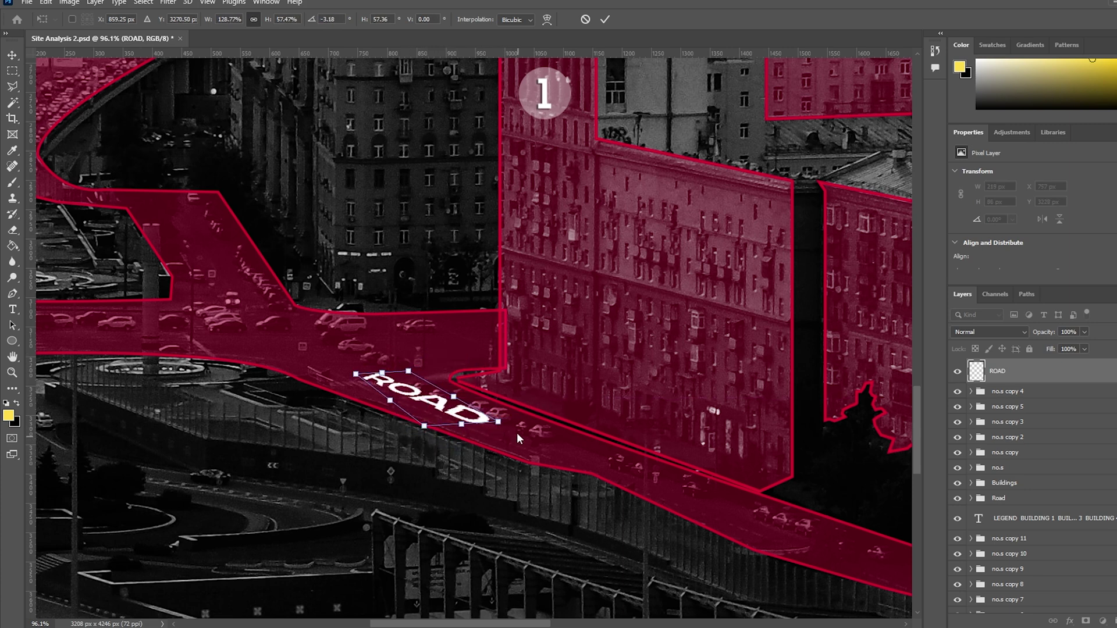
{"action": "left_click", "coordinate": [11, 55]}
Move the ROAD label further along the crimson road to between buildings 1 and 2
{"action": "scroll", "coordinate": [362, 325], "scroll_direction": "down", "scroll_amount": 8}
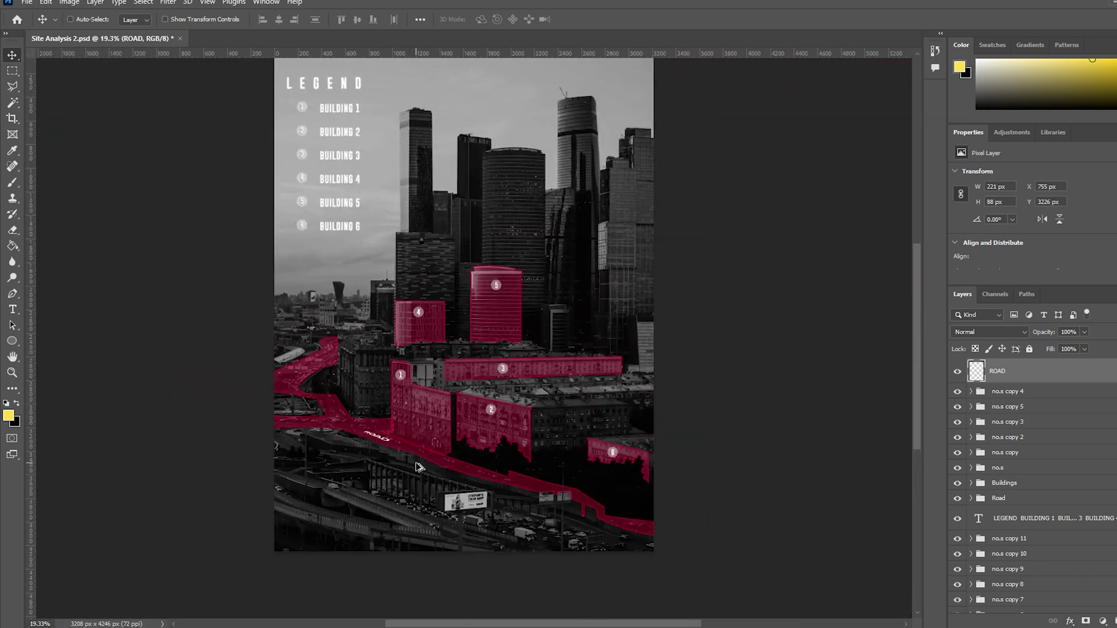
{"action": "scroll", "coordinate": [374, 443], "scroll_direction": "up", "scroll_amount": 4}
{"action": "mouse_move", "coordinate": [375, 443]}
{"action": "left_mouse_down"}
{"action": "mouse_move", "coordinate": [439, 478]}
{"action": "mouse_move", "coordinate": [484, 473]}
{"action": "left_mouse_up"}
{"action": "key", "text": "ctrl+z"}
Draw a rounded rectangle of about 878 x 1528 px around the legend with a white fill and no stroke
{"action": "mouse_move", "coordinate": [281, 113]}
{"action": "left_mouse_down"}
{"action": "mouse_move", "coordinate": [385, 324]}
{"action": "mouse_move", "coordinate": [399, 320]}
{"action": "left_mouse_up"}
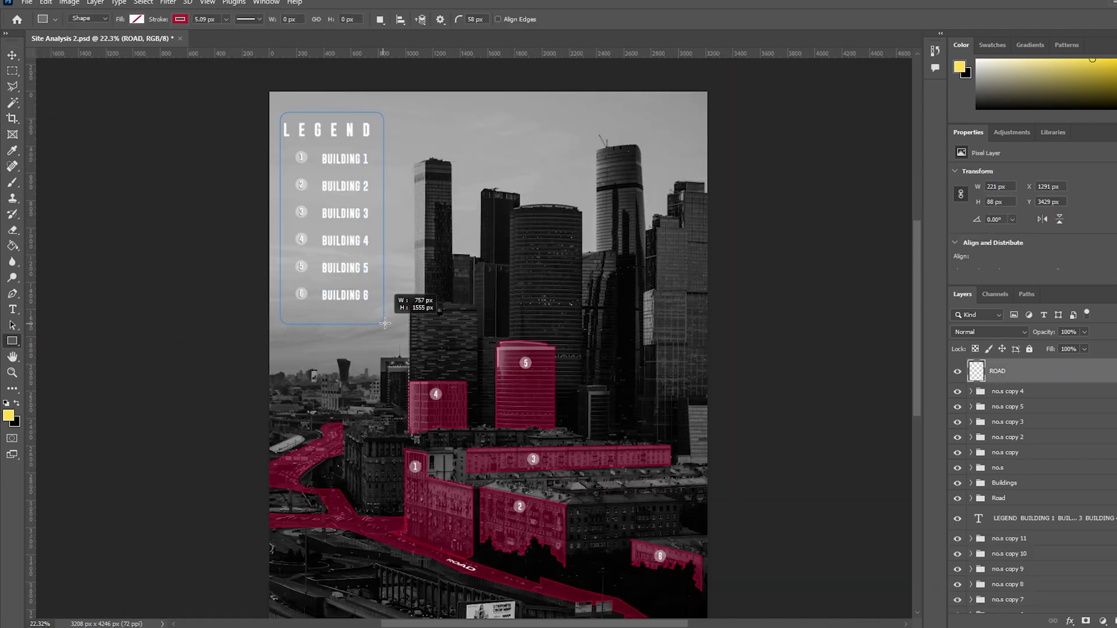
{"action": "left_click", "coordinate": [187, 22]}
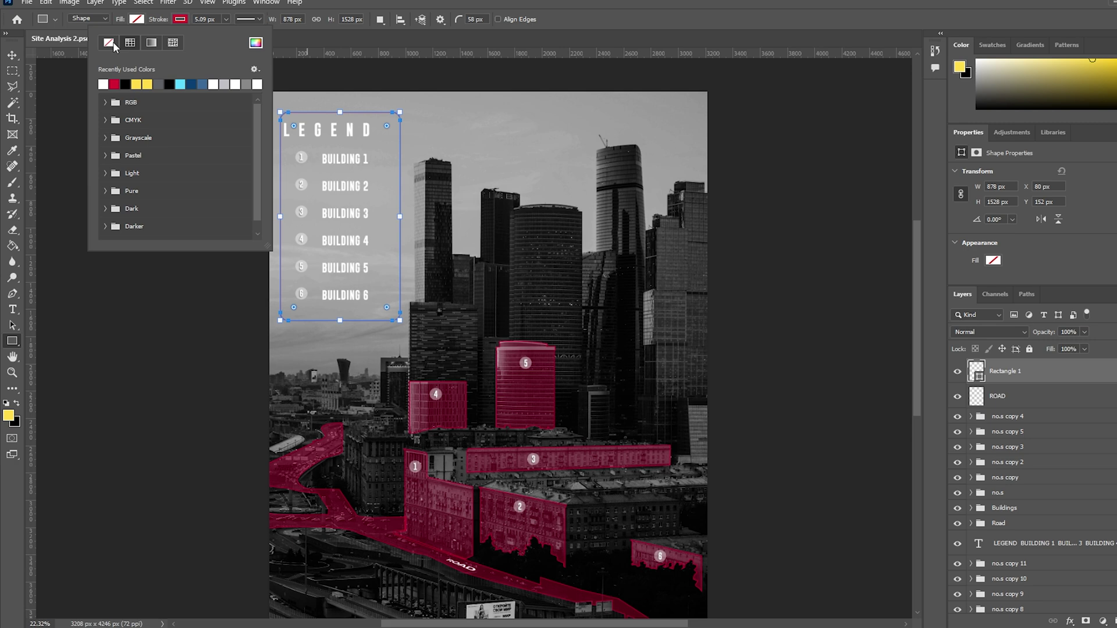
{"action": "left_click", "coordinate": [65, 42]}
{"action": "left_click", "coordinate": [60, 84]}
Lower the white rectangle's opacity and place its layer beneath the legend text and badge copies
{"action": "left_click", "coordinate": [1084, 331]}
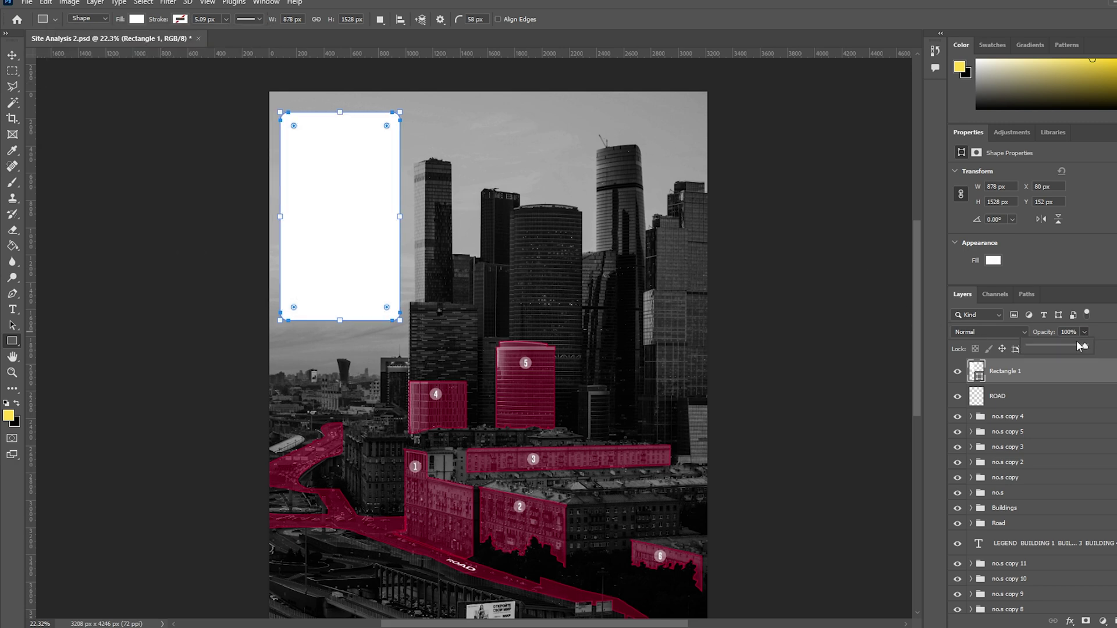
{"action": "left_click_drag", "start_coordinate": [1083, 346], "coordinate": [1045, 349]}
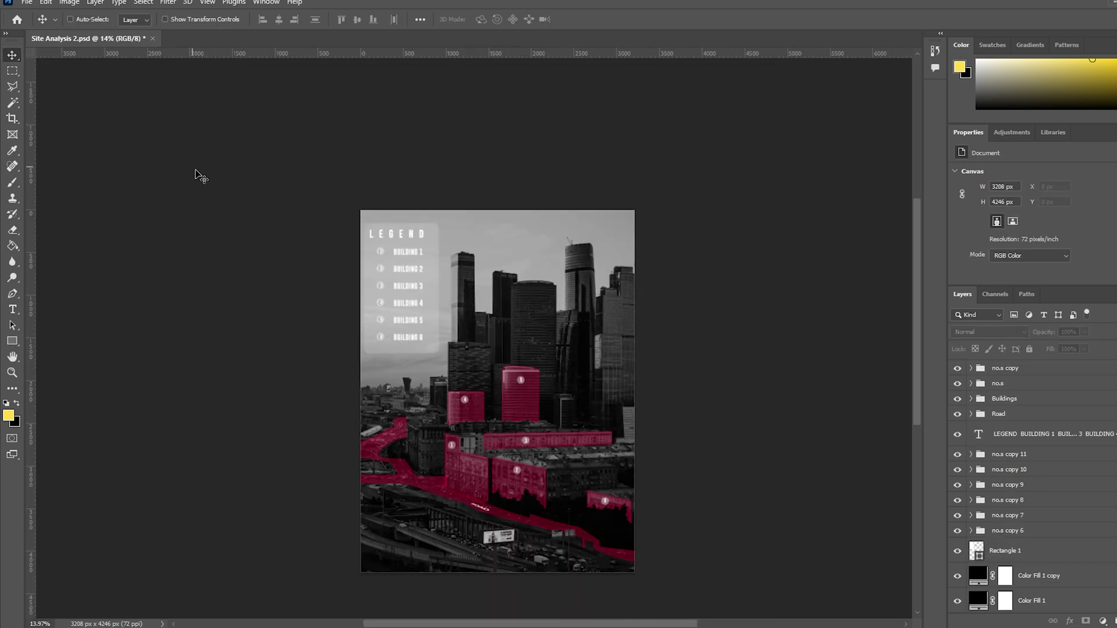
{"action": "scroll", "coordinate": [781, 437], "scroll_direction": "up", "scroll_amount": 5}
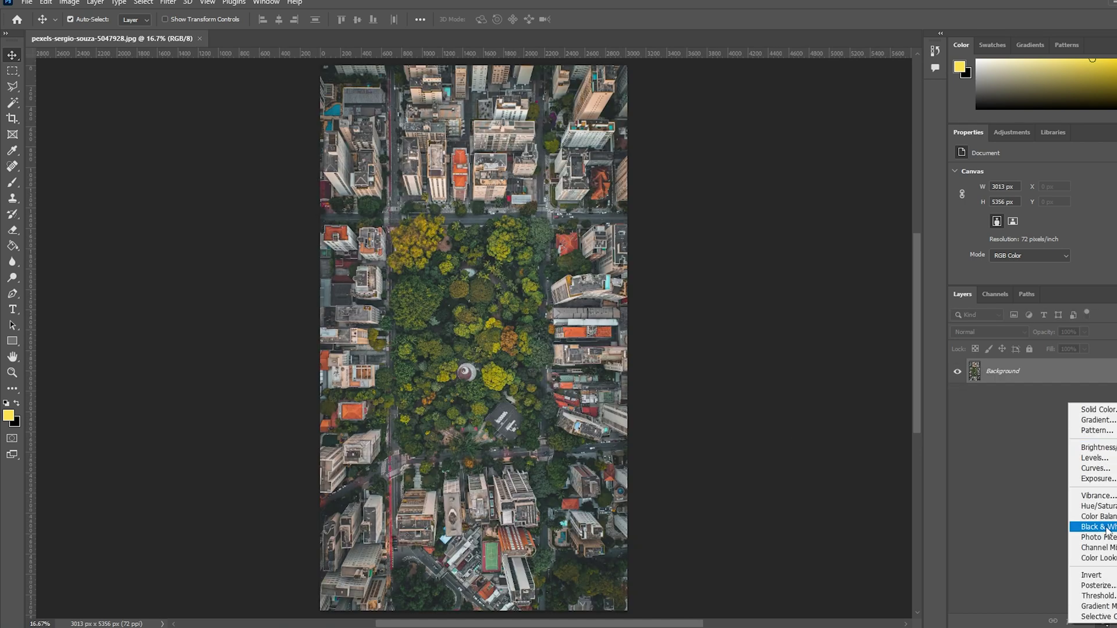
Add a Black & White adjustment layer above the aerial photo of the city park
{"action": "left_click", "coordinate": [1107, 531]}
{"action": "left_click", "coordinate": [948, 407]}
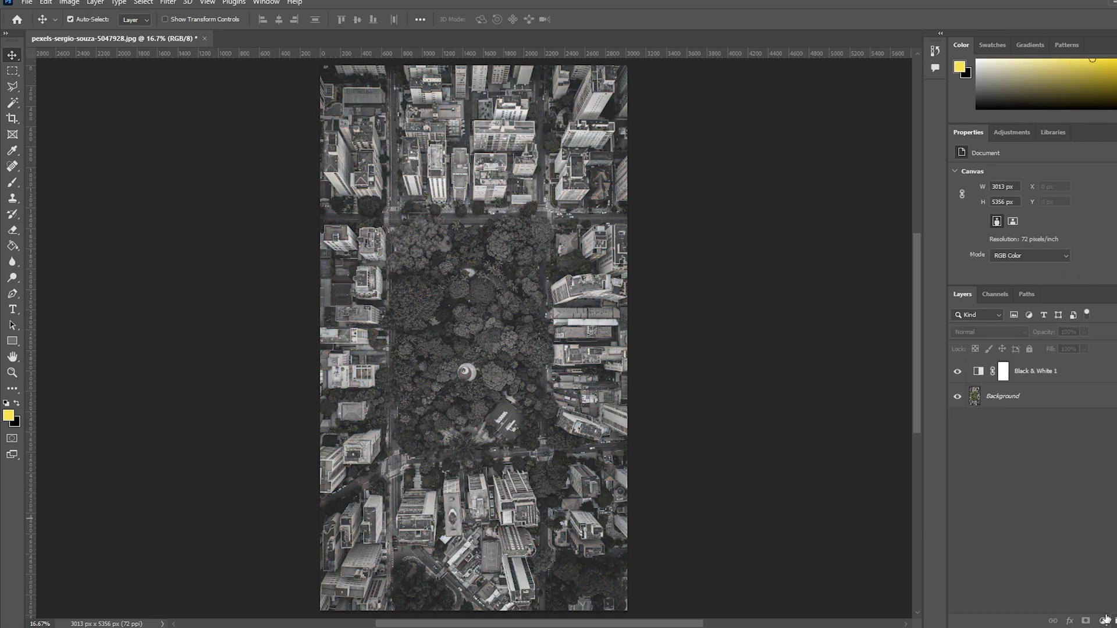